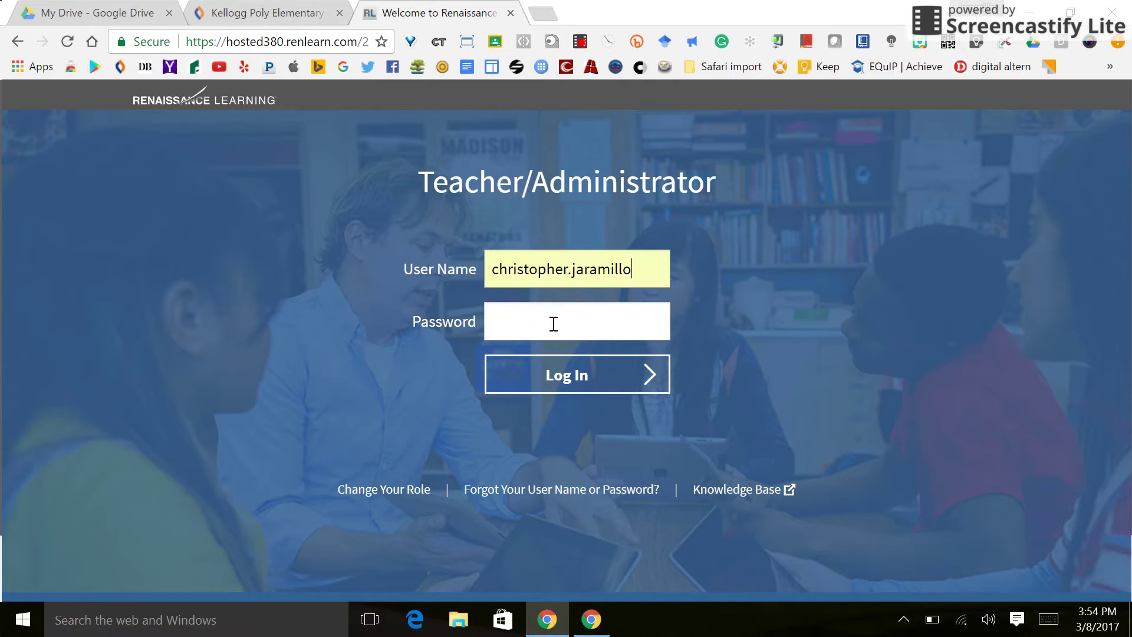
# - Sign in with the account password, re-entering it after the first attempt fails
pyautogui.click(554, 324)
pyautogui.write('•••••••••')
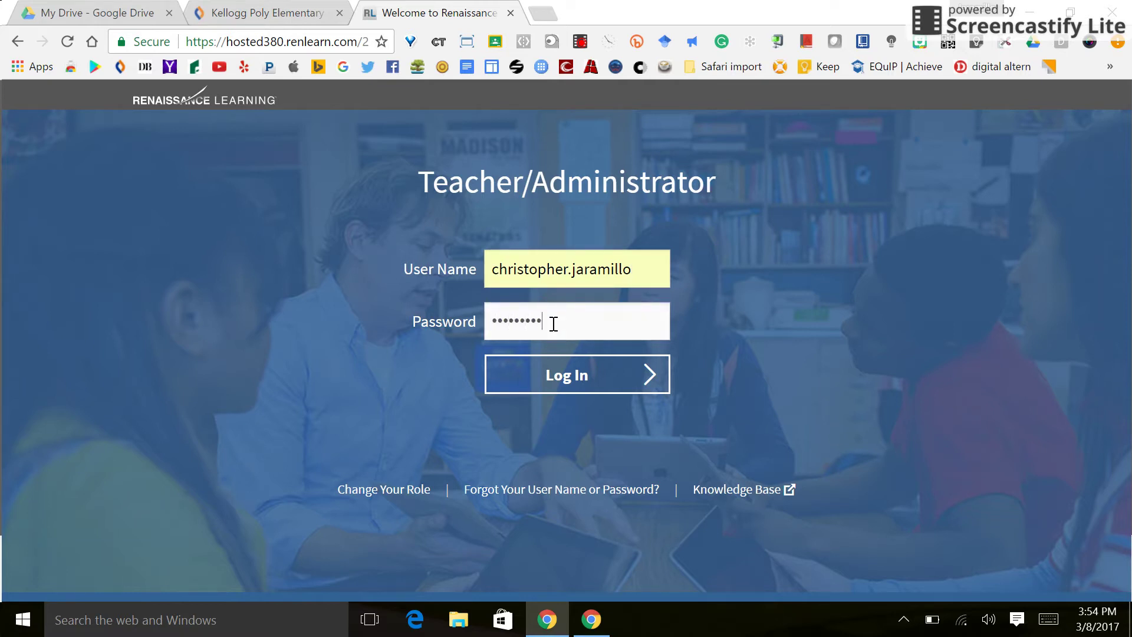
pyautogui.press('Return')
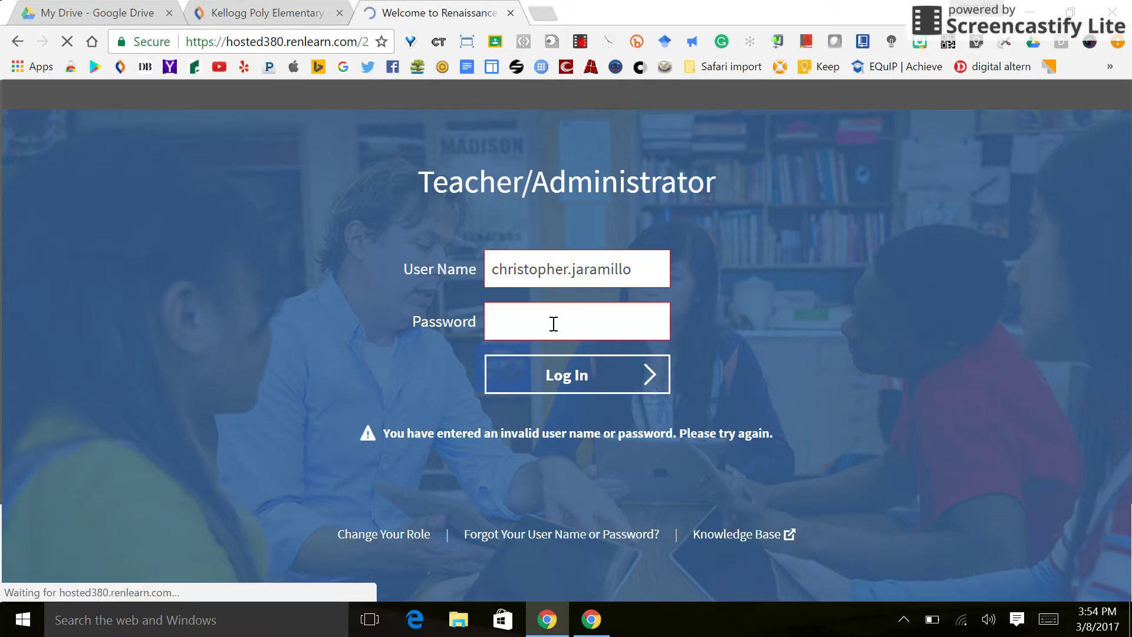
pyautogui.click(554, 324)
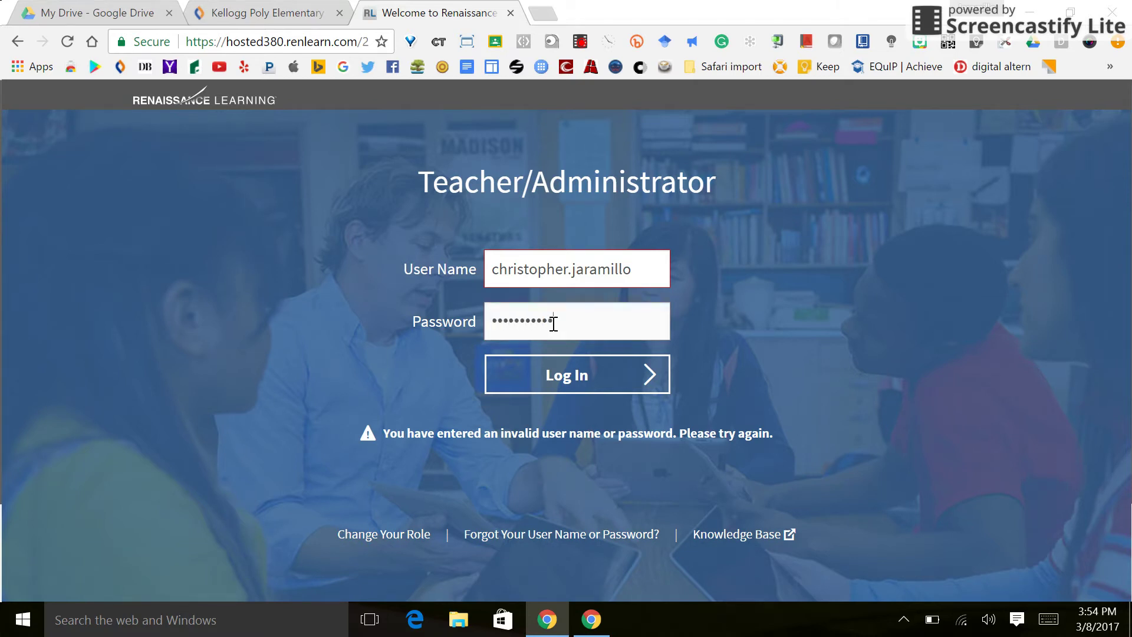
pyautogui.press('Return')
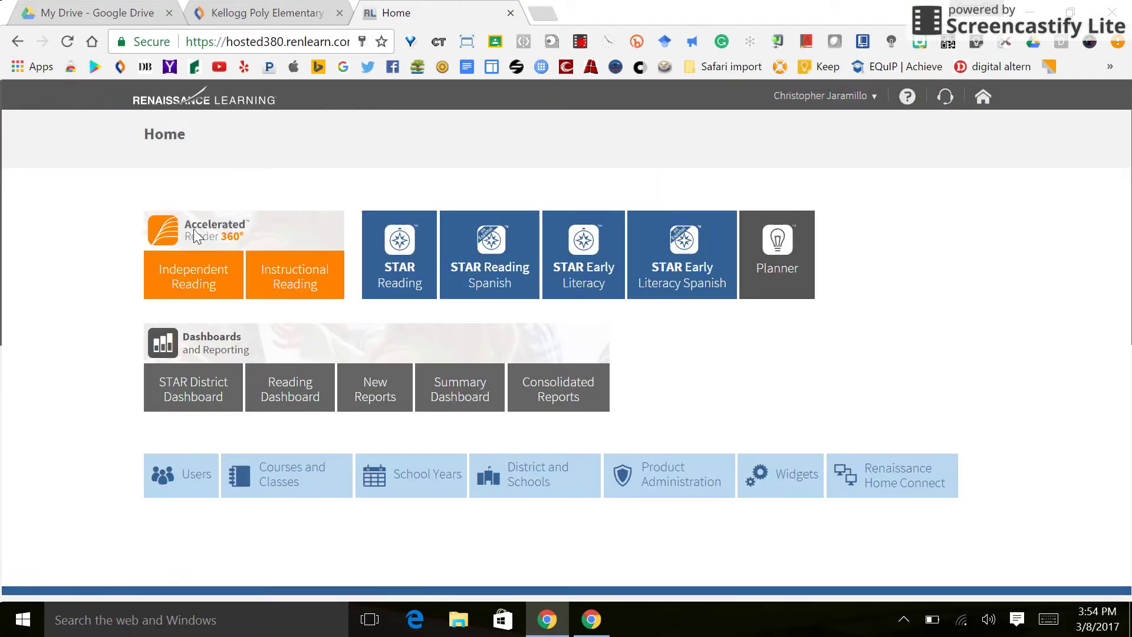
# - Open the Independent Reading Other Reading reports and set the school to Kellogg Polytechnic School
pyautogui.click(204, 285)
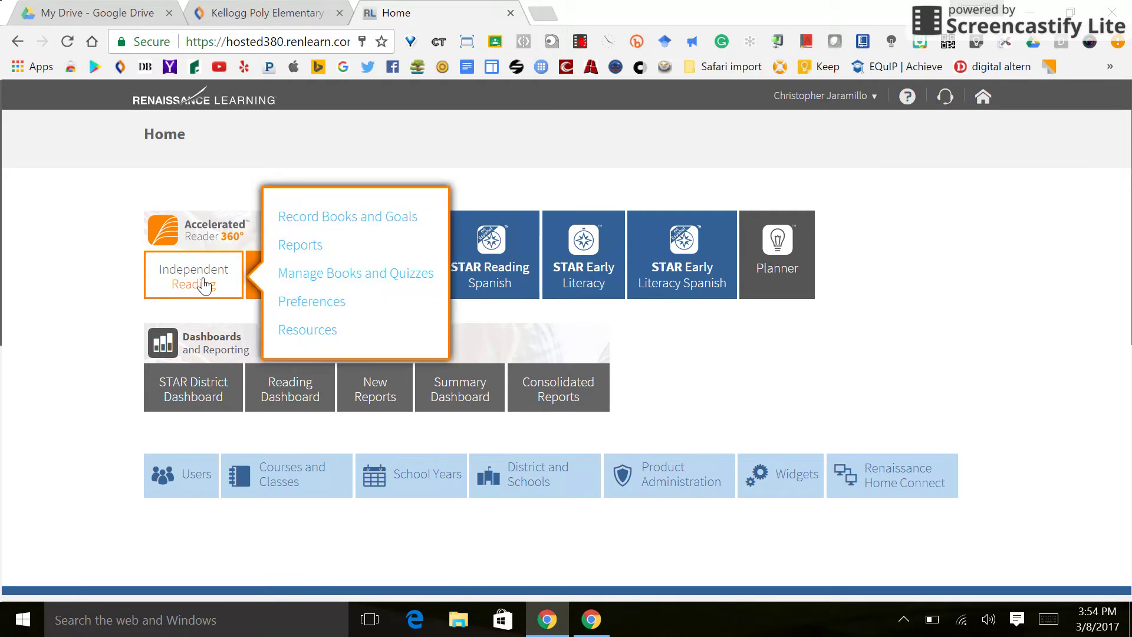
pyautogui.click(301, 246)
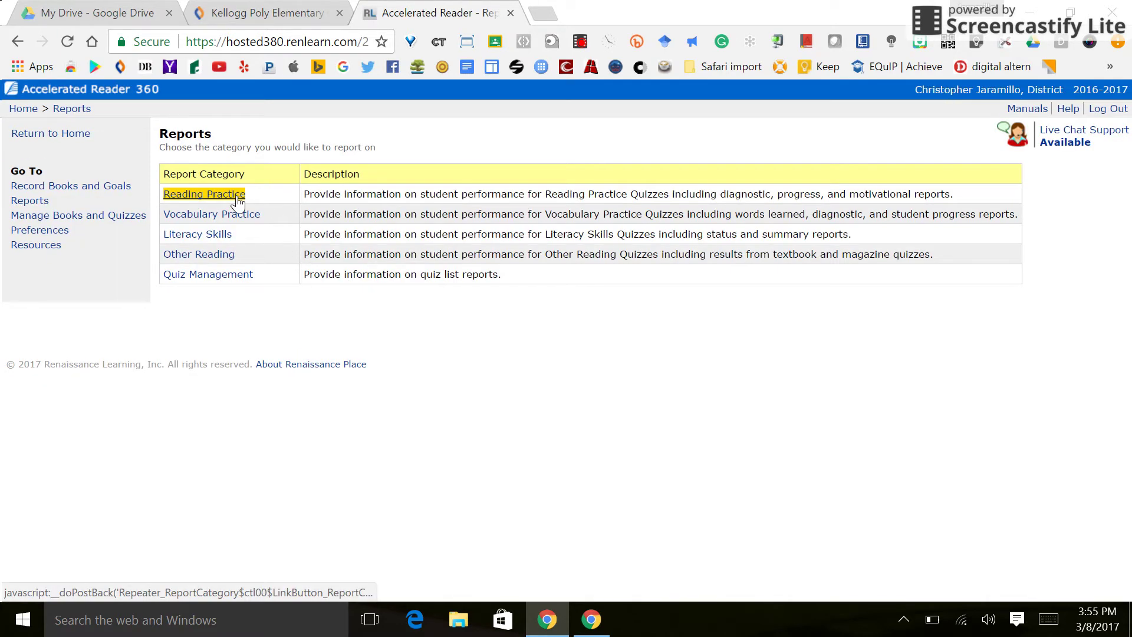
pyautogui.click(226, 255)
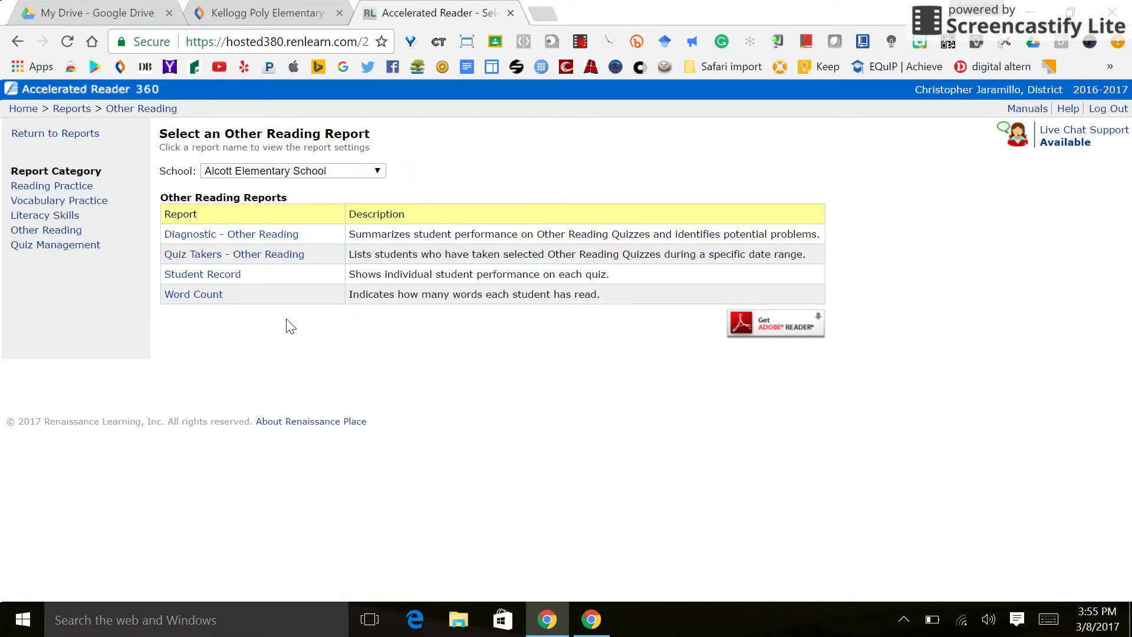
pyautogui.click(378, 171)
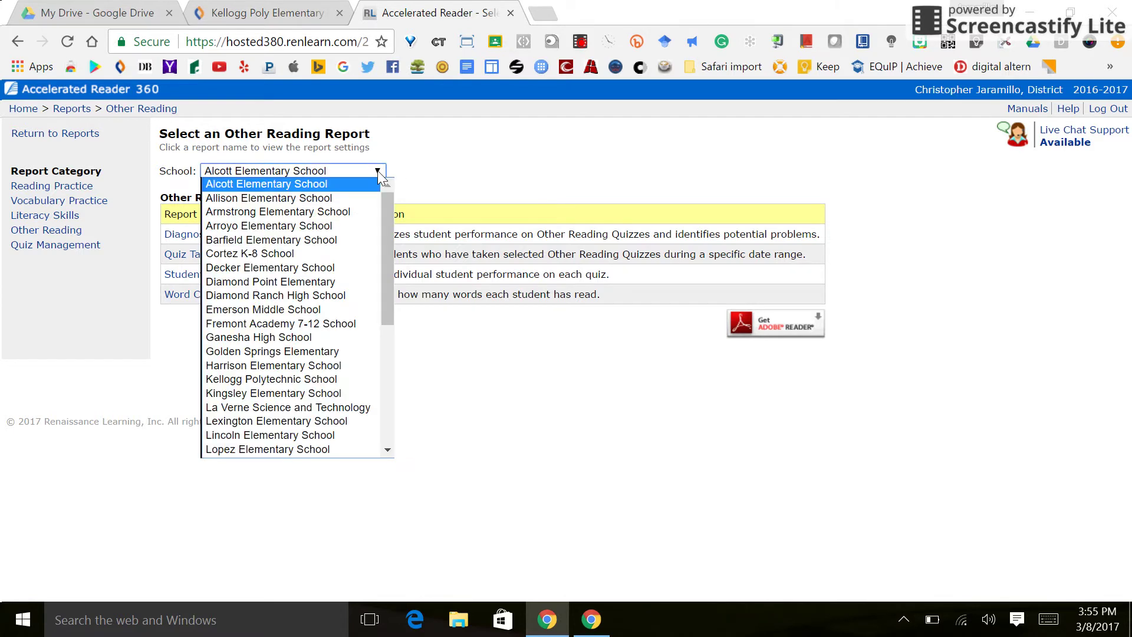
pyautogui.click(319, 380)
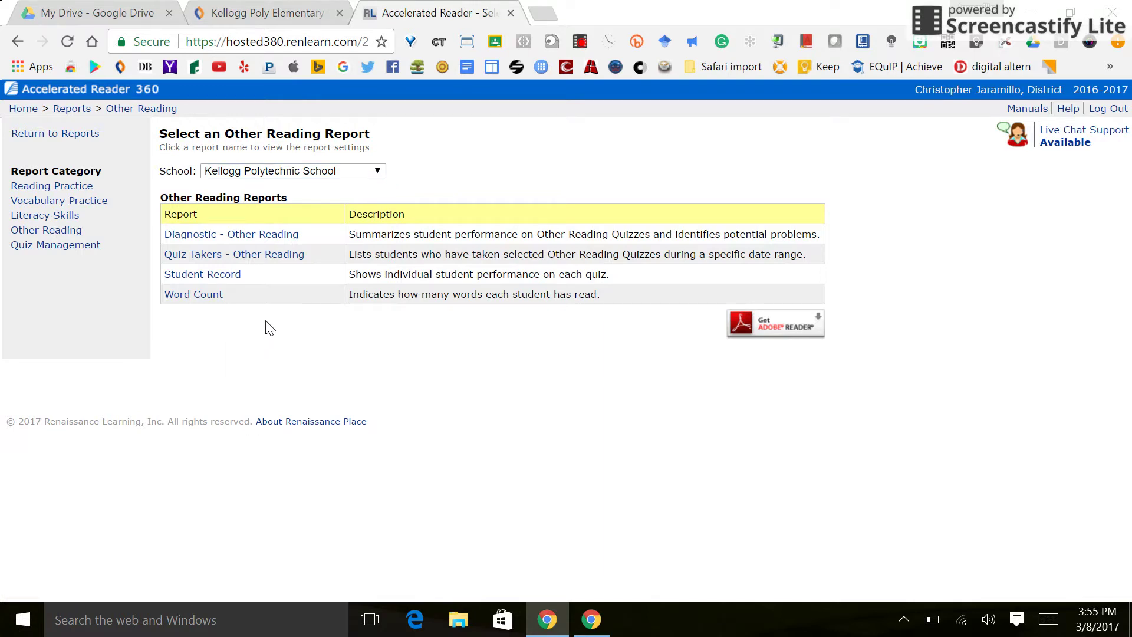
# - Open the Student Record report settings and limit students to one third-grade class
pyautogui.click(227, 277)
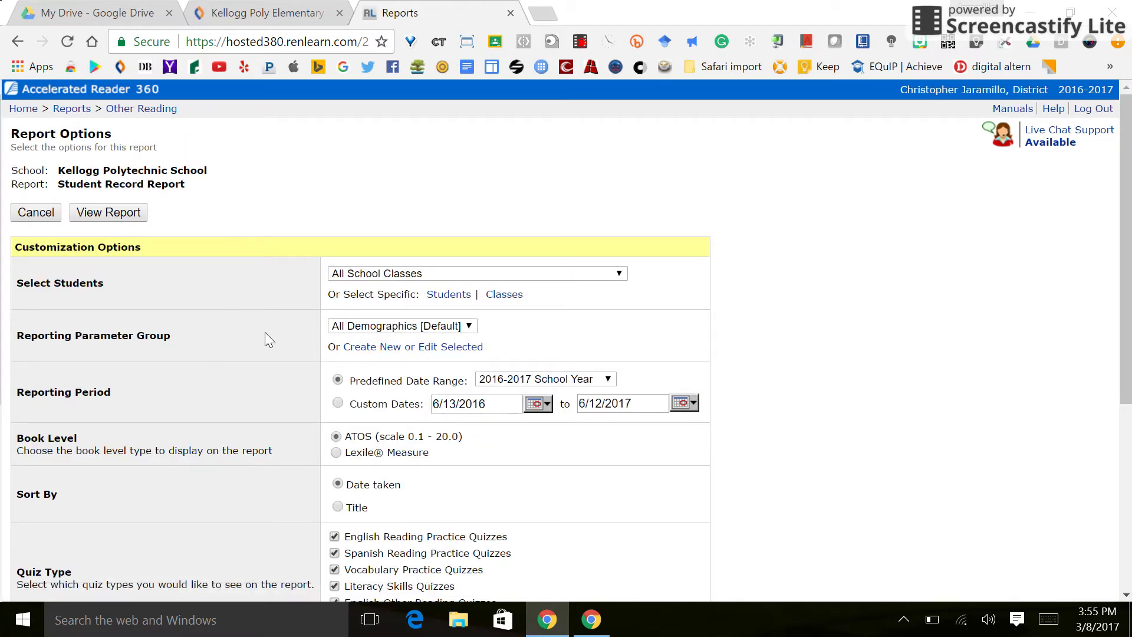
pyautogui.scroll(-6, 265, 336)
pyautogui.scroll(5, 265, 336)
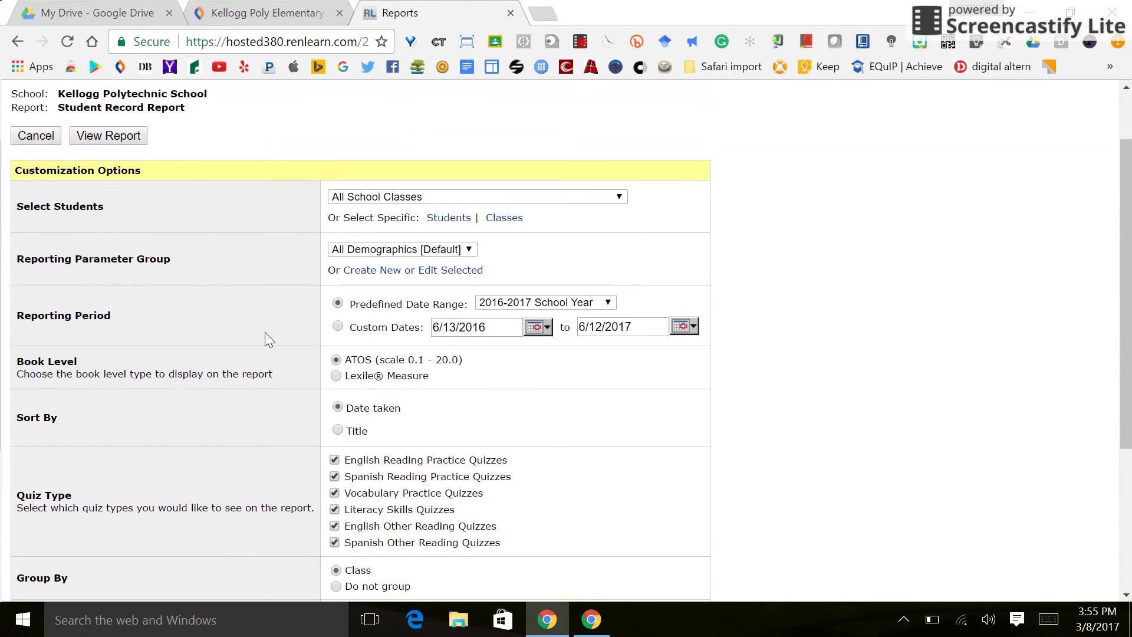
pyautogui.click(616, 196)
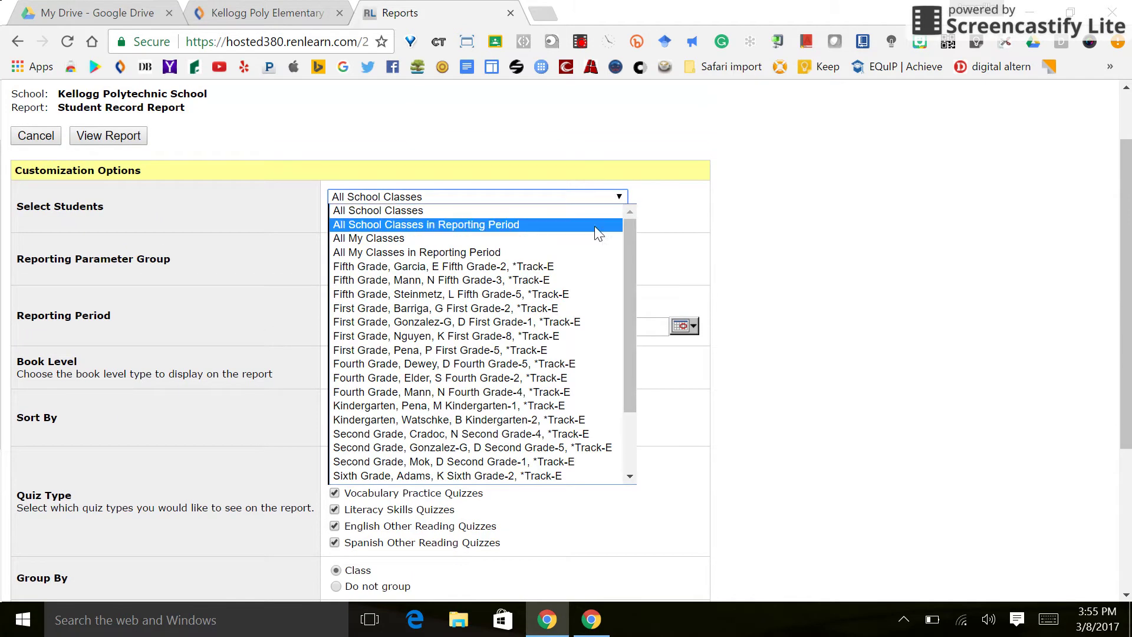
pyautogui.scroll(-3, 557, 353)
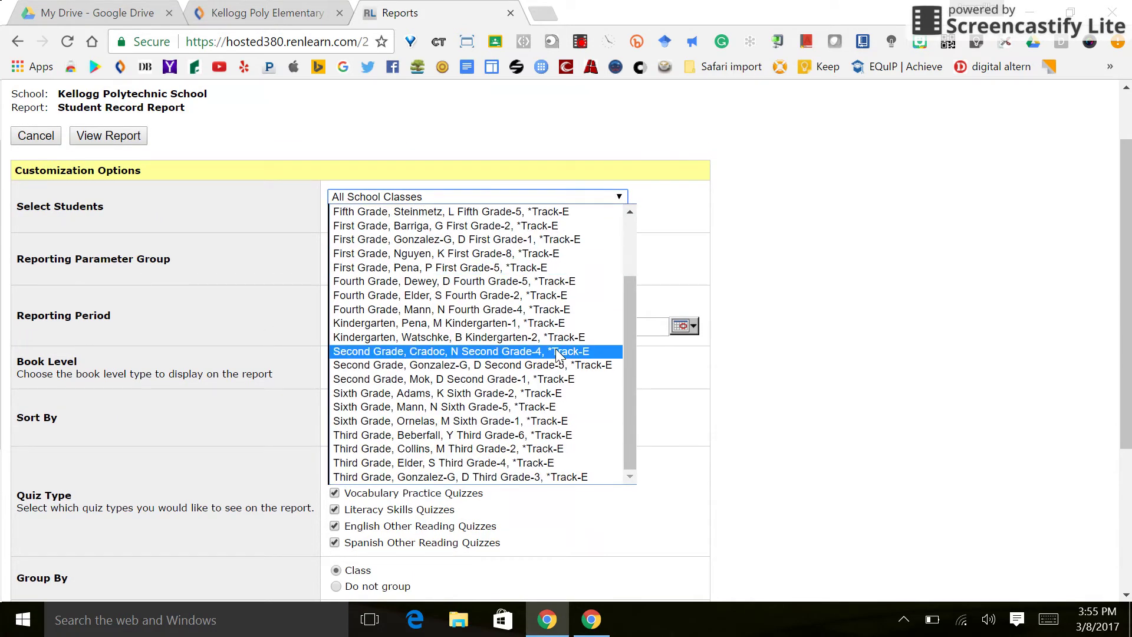
pyautogui.click(514, 450)
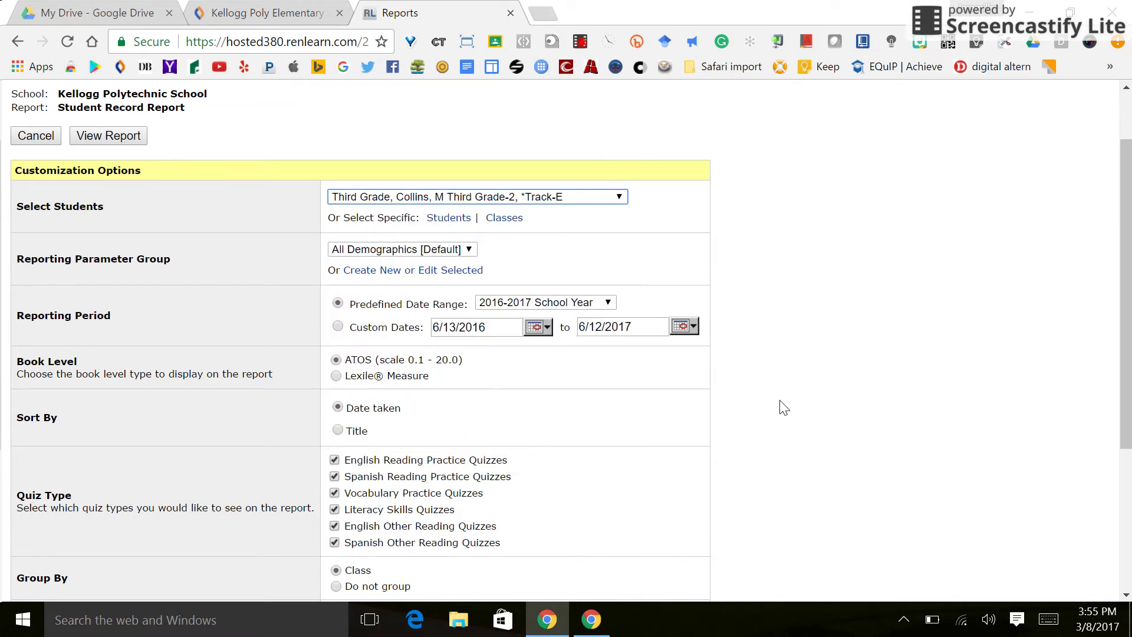
# - Leave only English Other Reading Quizzes checked as quiz type and generate the report
pyautogui.scroll(-3, 783, 407)
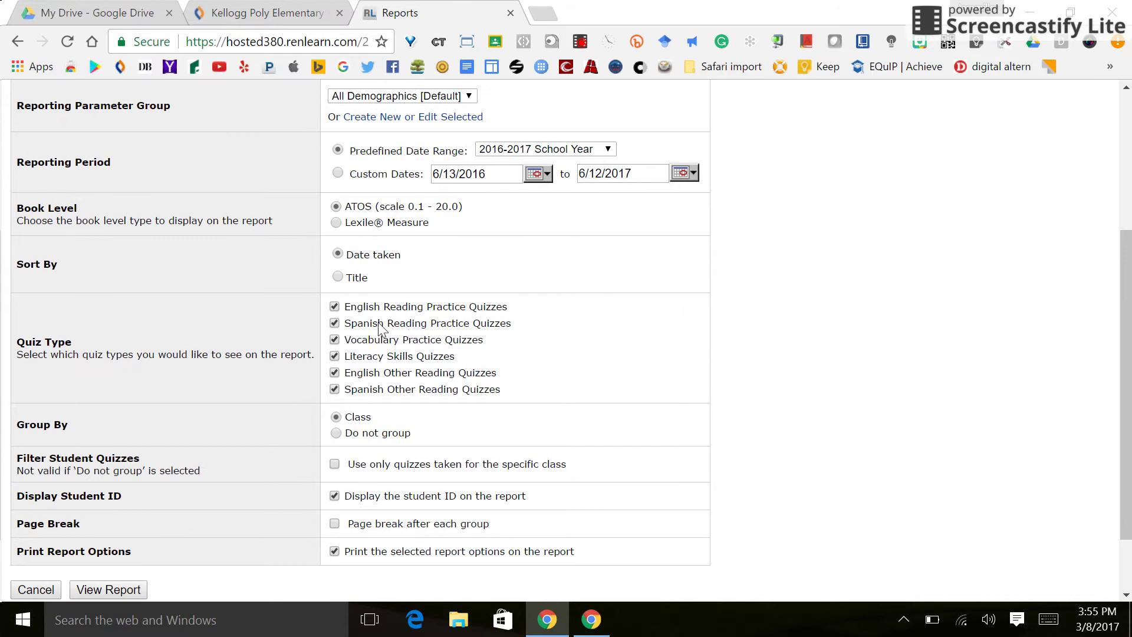
pyautogui.click(333, 307)
pyautogui.click(335, 324)
pyautogui.click(334, 341)
pyautogui.click(334, 390)
pyautogui.scroll(4, 350, 383)
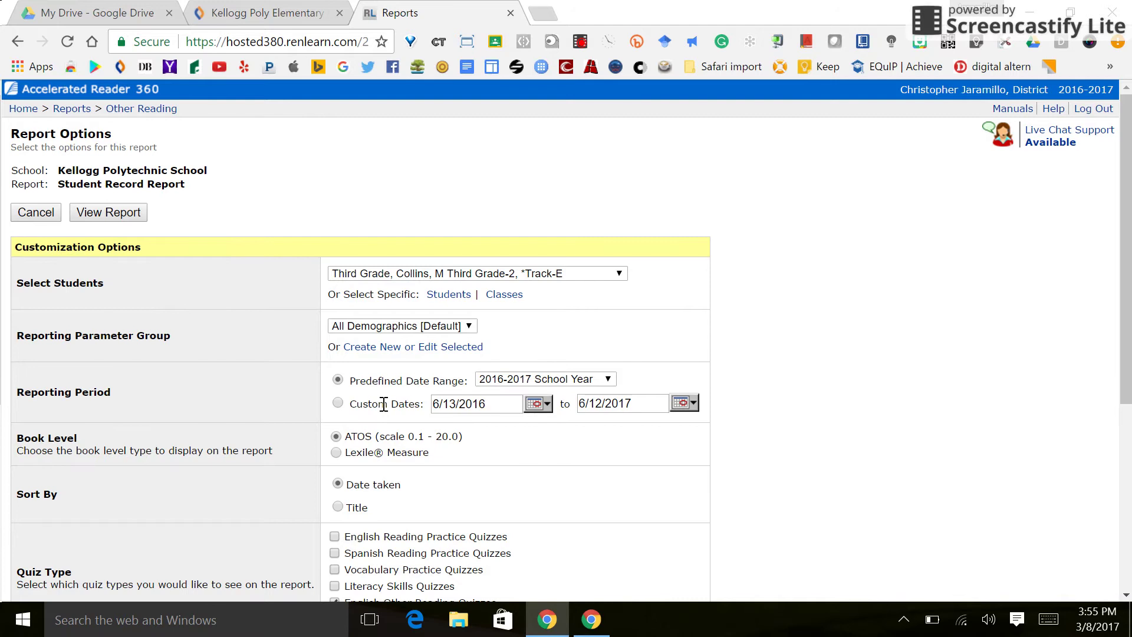
pyautogui.scroll(-3, 384, 405)
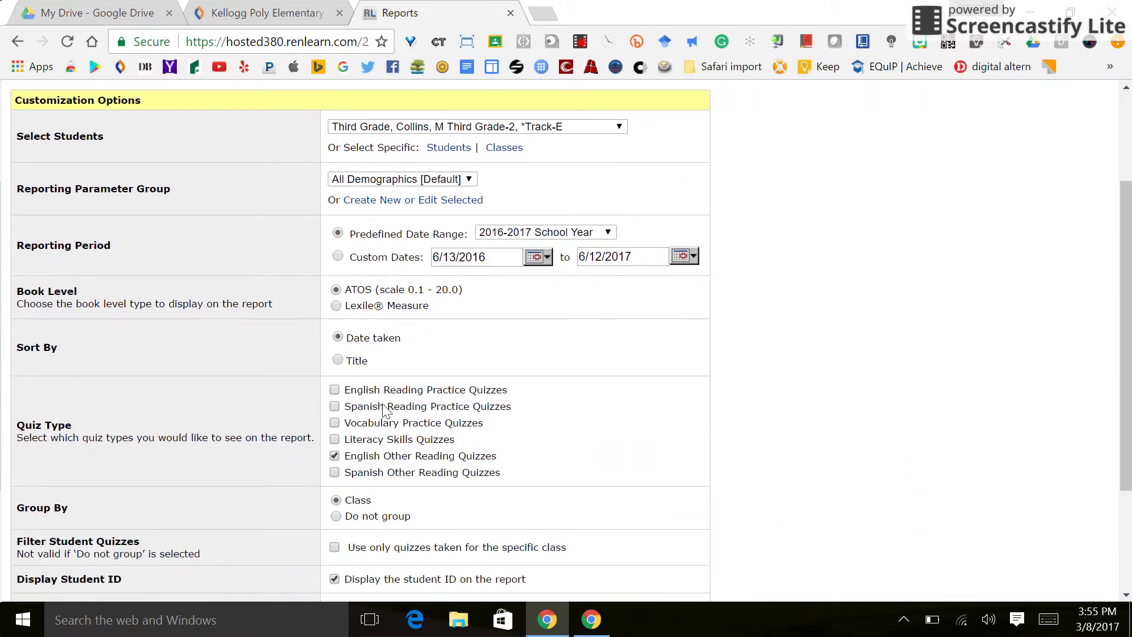
pyautogui.scroll(-2, 386, 411)
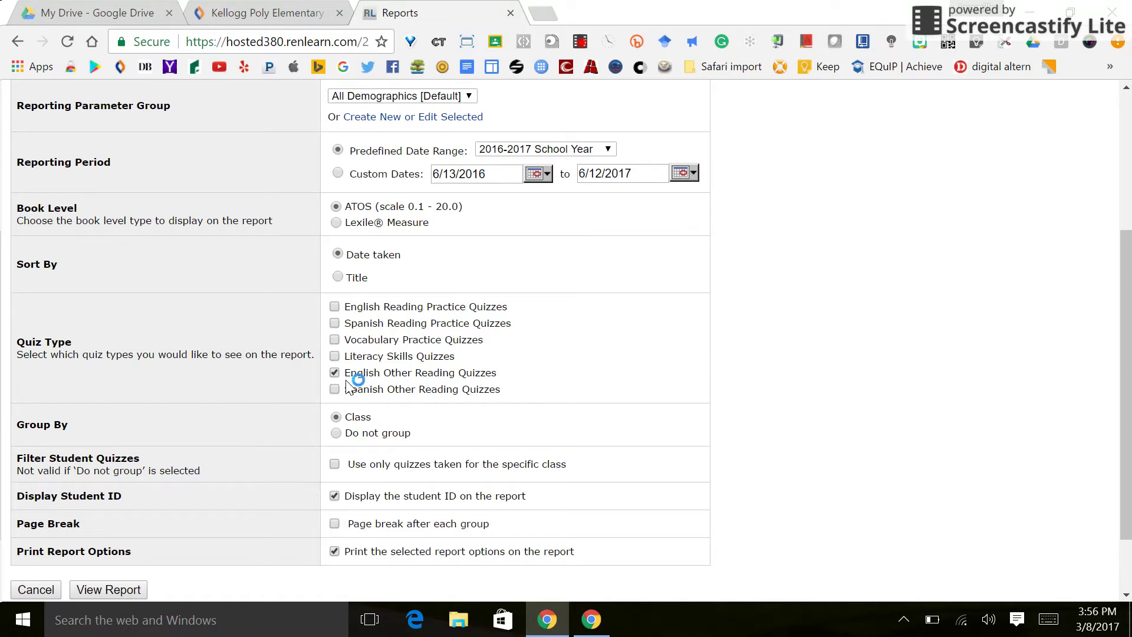
pyautogui.scroll(-2, 291, 399)
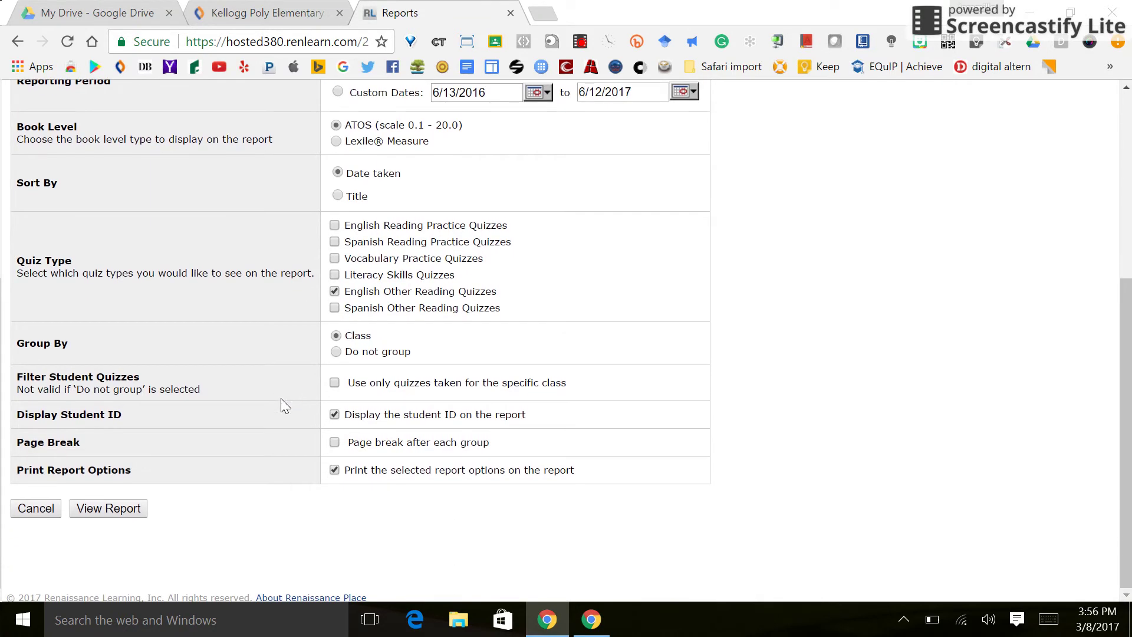
pyautogui.click(109, 511)
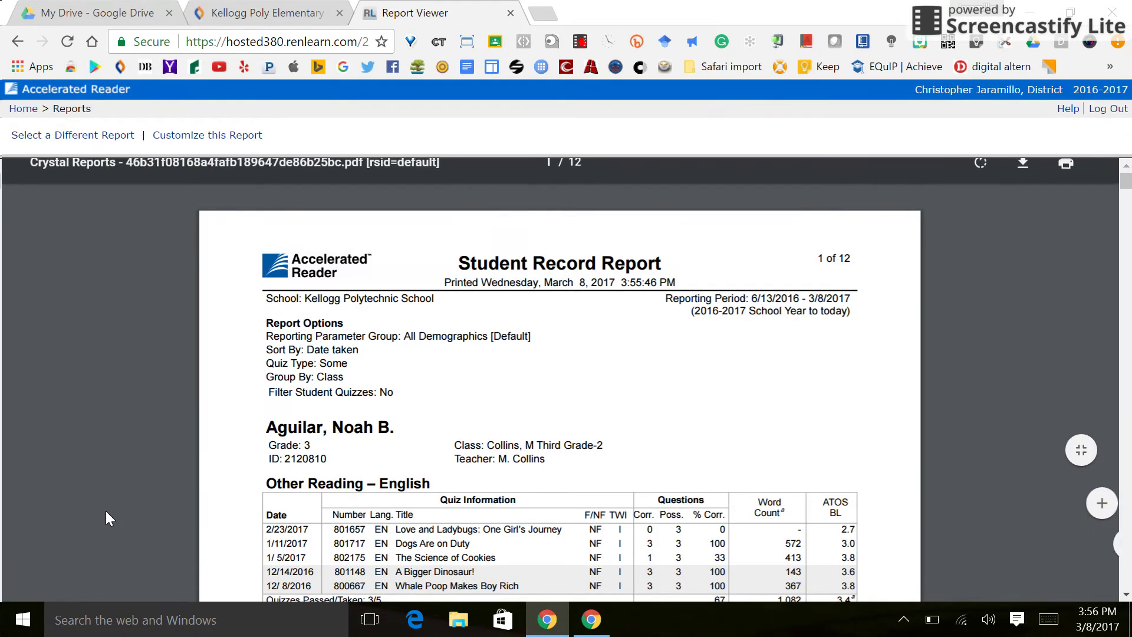
# - Scroll through students' quiz scores, word counts and ATOS levels, then back to page 1
pyautogui.scroll(-2, 110, 517)
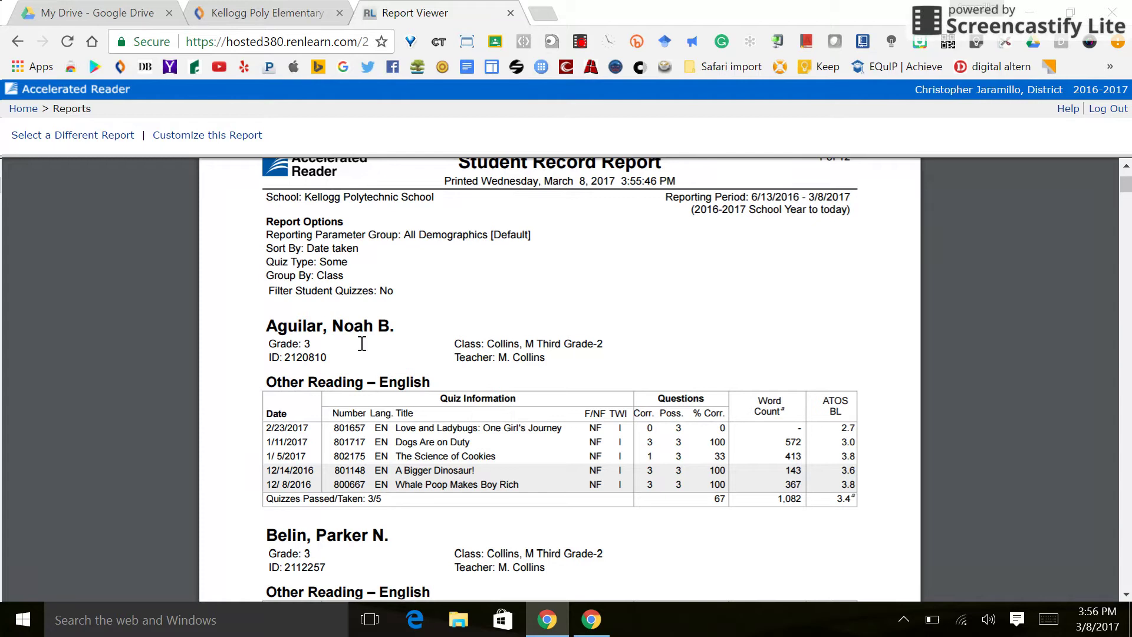
pyautogui.scroll(-2, 354, 341)
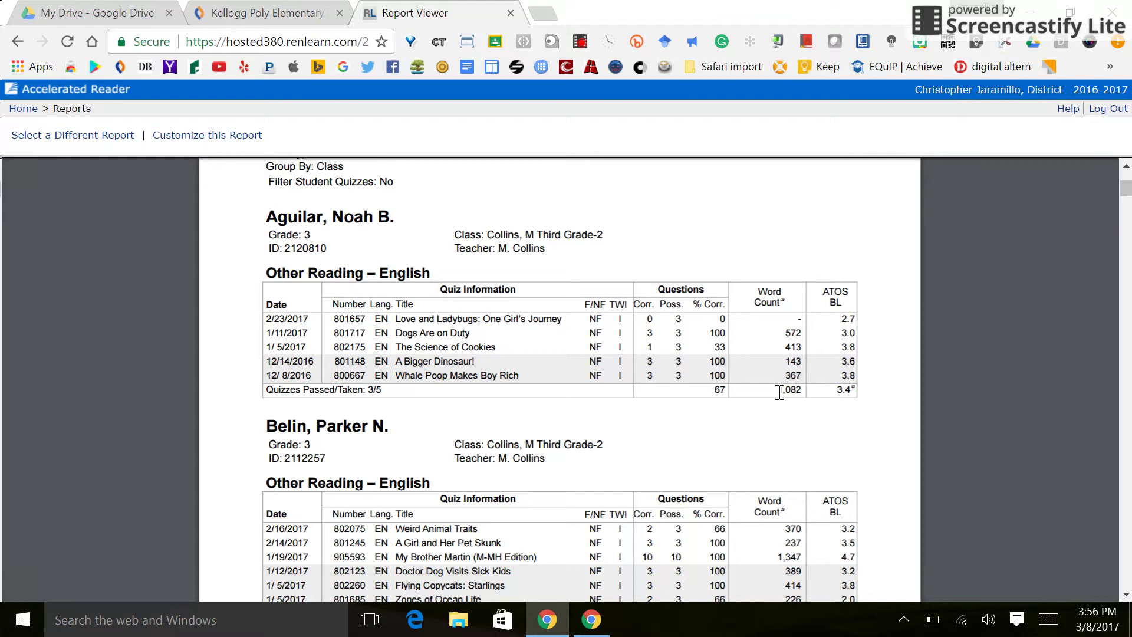
pyautogui.scroll(-10, 778, 392)
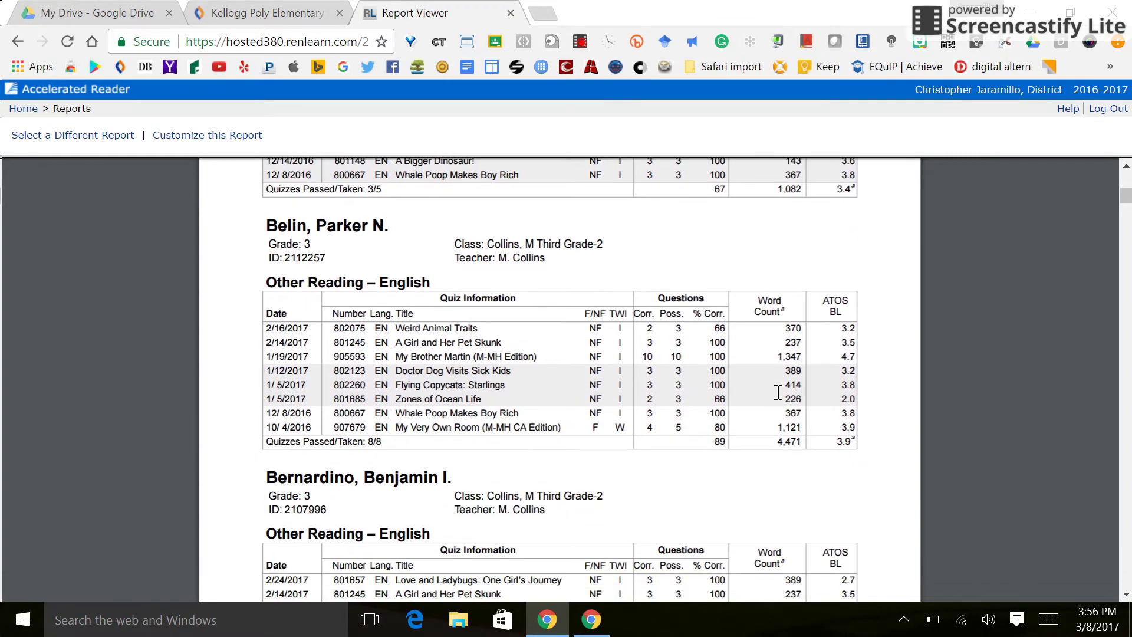
pyautogui.scroll(-15, 778, 392)
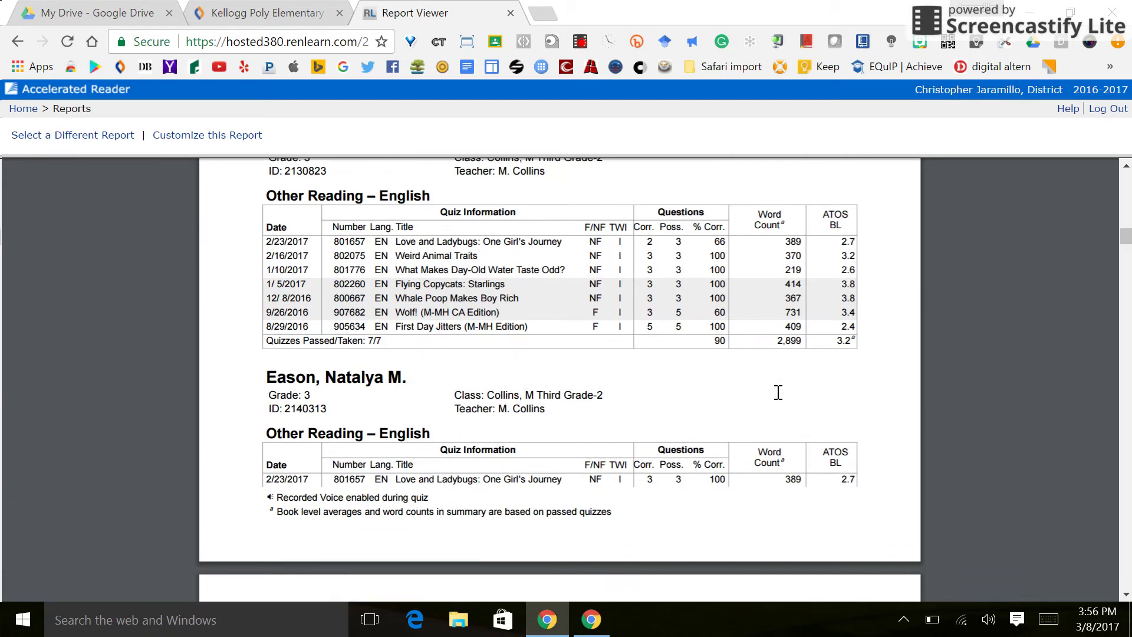
pyautogui.scroll(20, 778, 392)
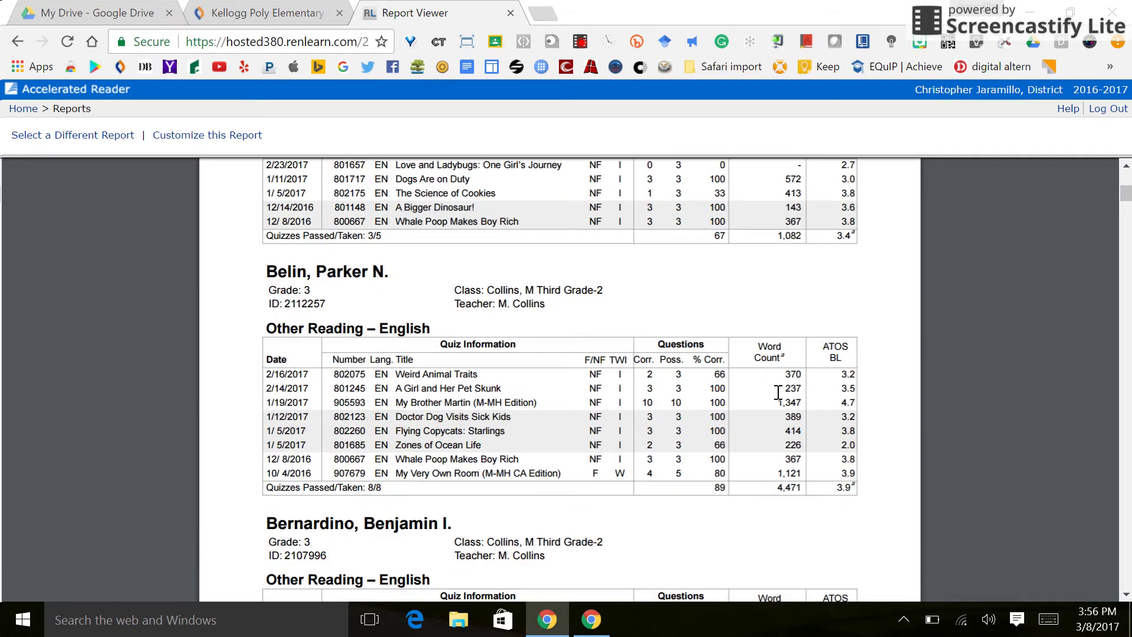
pyautogui.scroll(4, 778, 392)
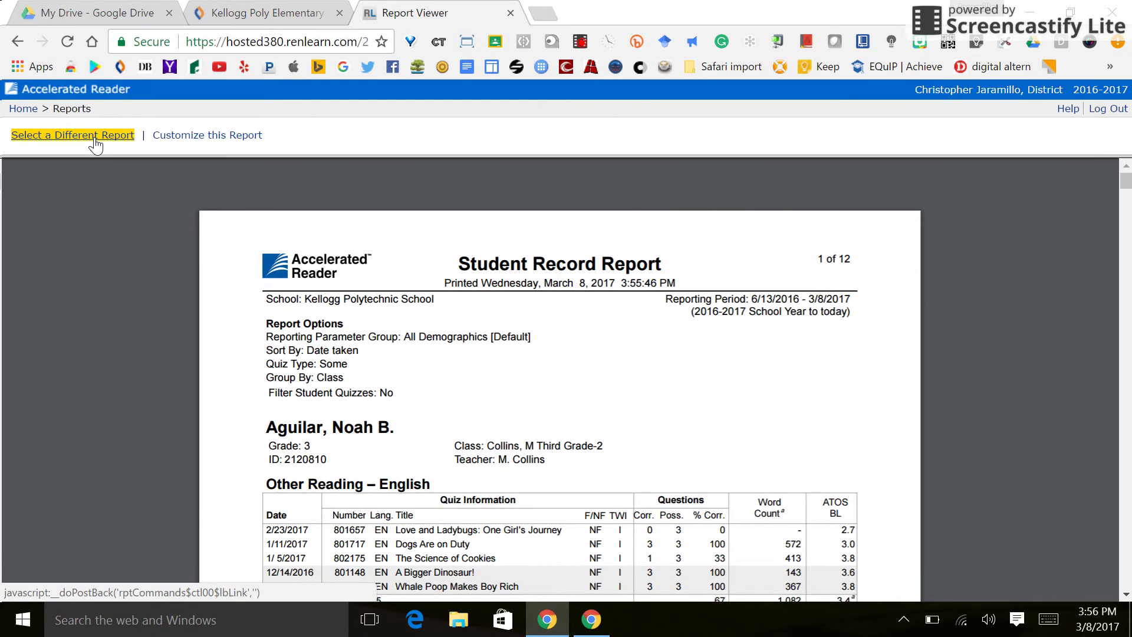
# - Go back to the Other Reading report list and open the Diagnostic - Other Reading report
pyautogui.click(95, 144)
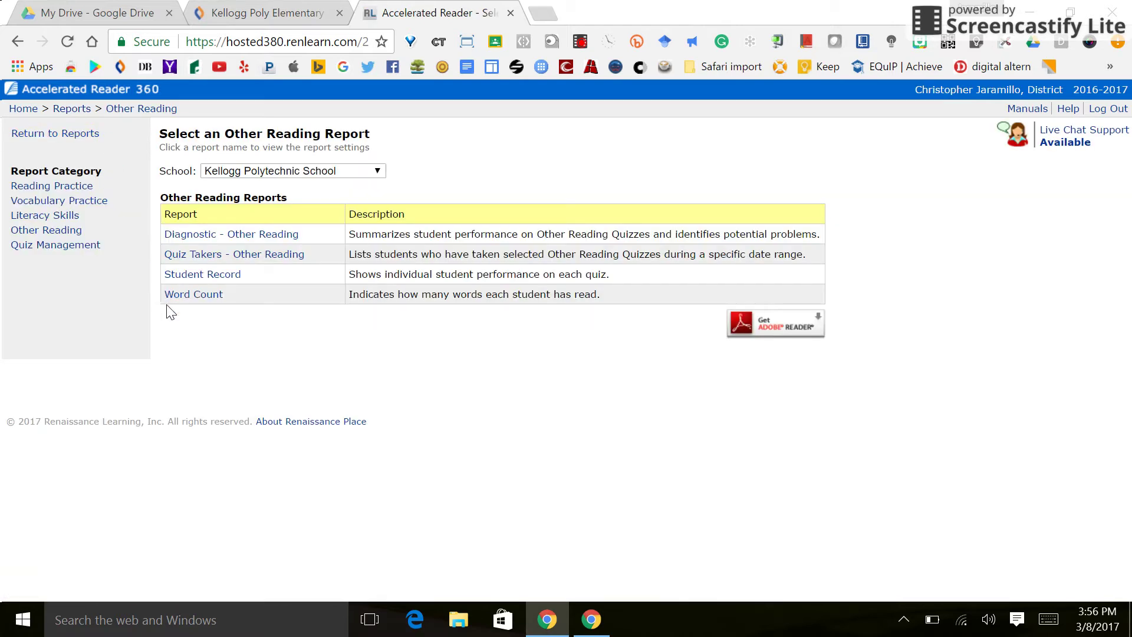
pyautogui.click(233, 269)
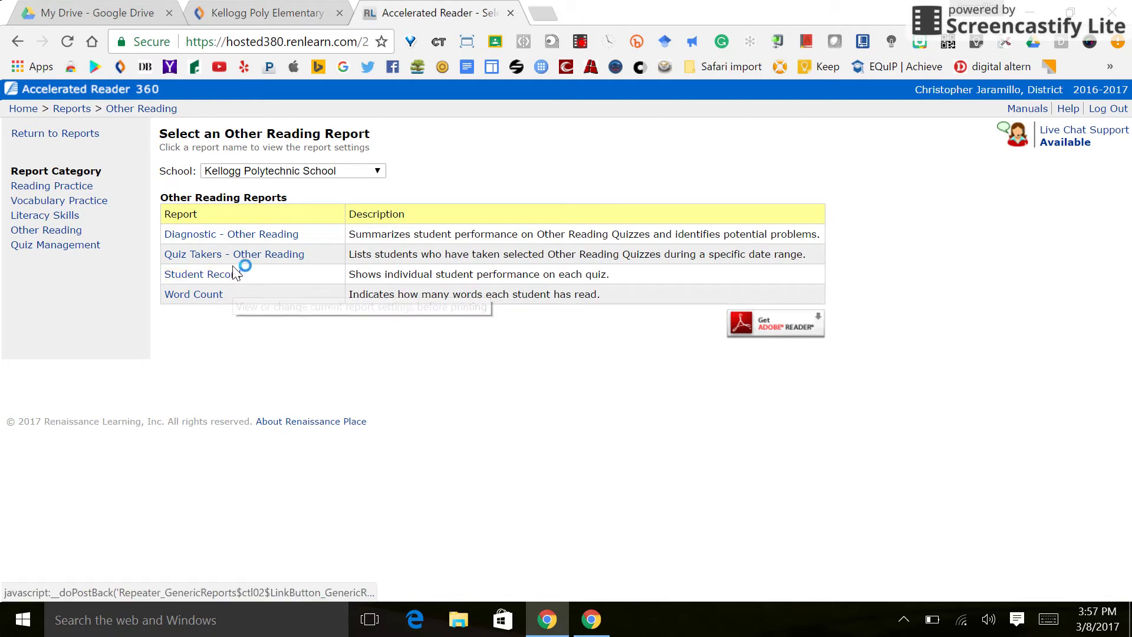
pyautogui.click(259, 239)
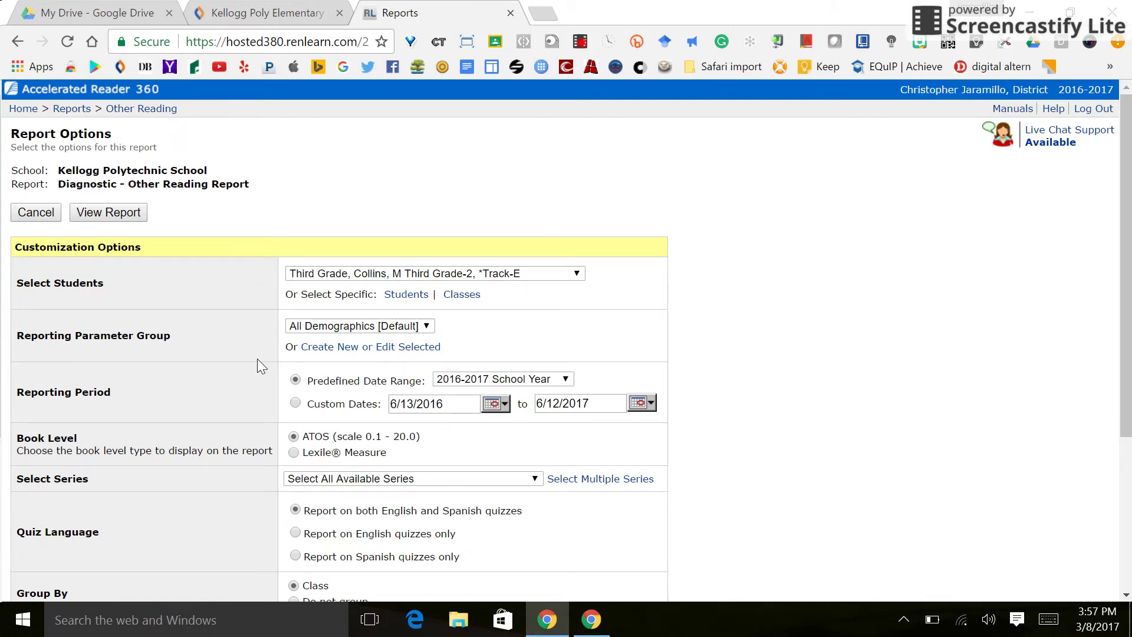
# - Look over the Diagnostic report options for the 2016-2017 School Year and generate it
pyautogui.scroll(-4, 258, 354)
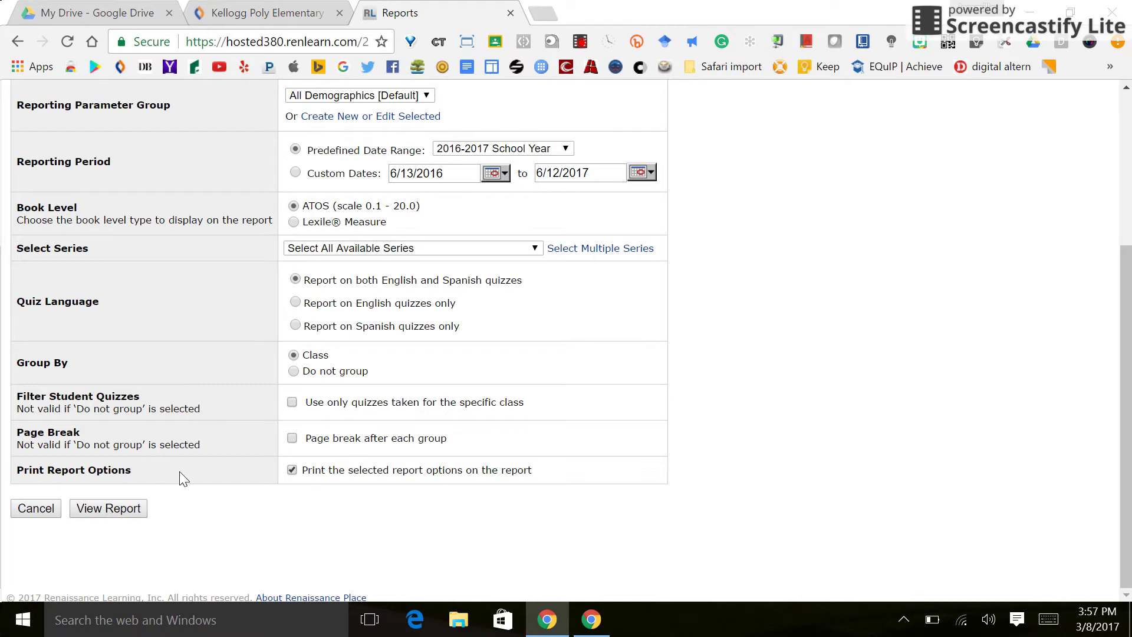
pyautogui.scroll(4, 180, 472)
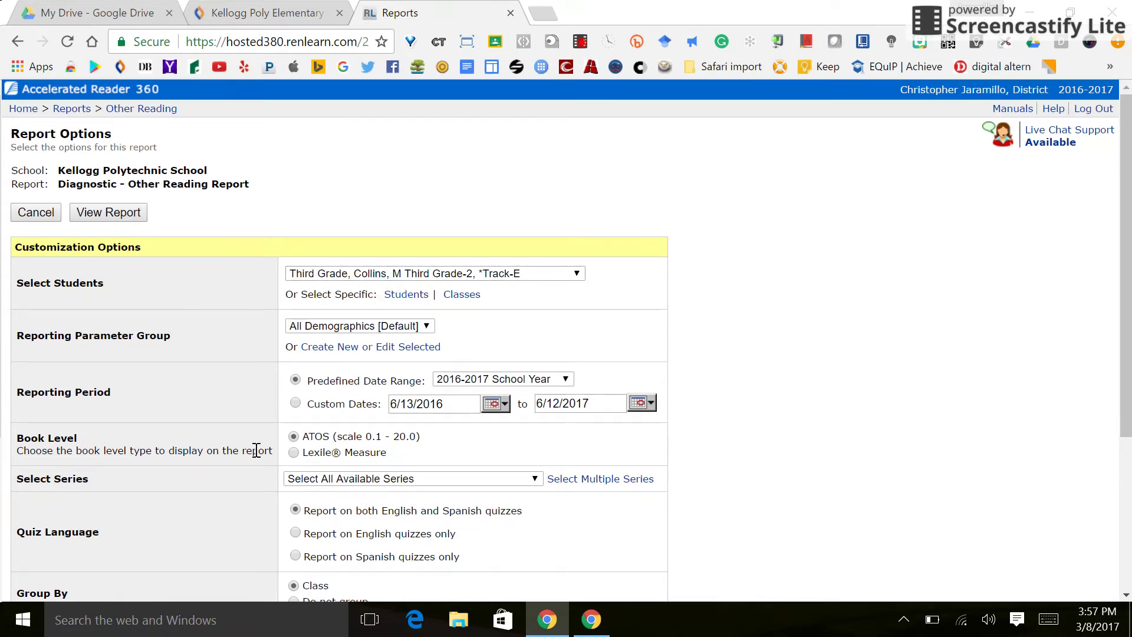
pyautogui.scroll(-4, 257, 451)
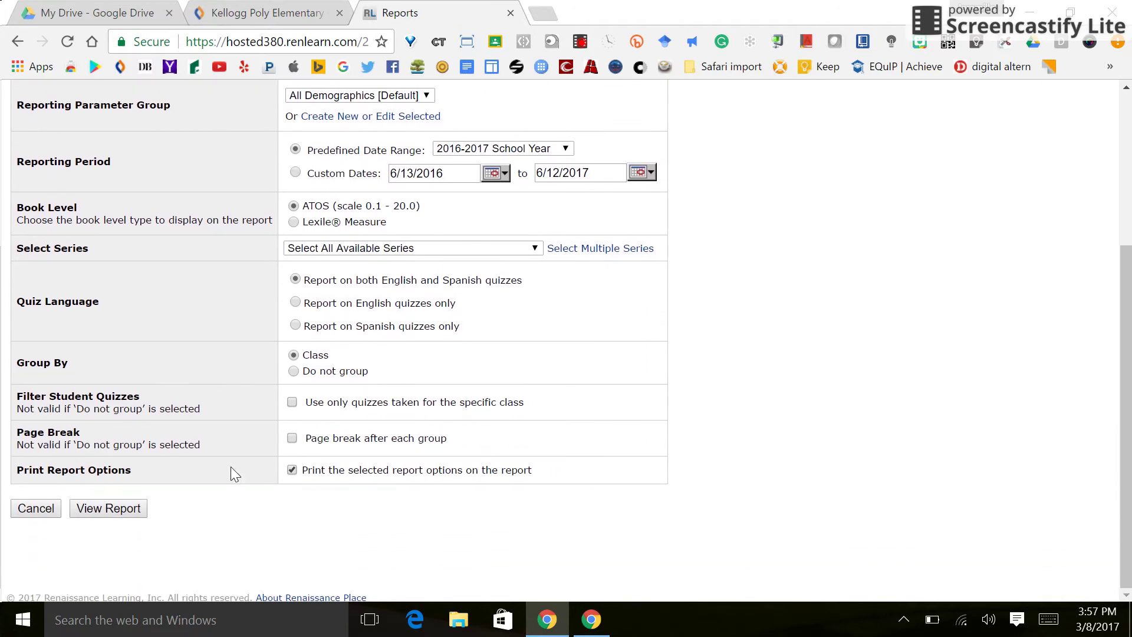
pyautogui.click(109, 508)
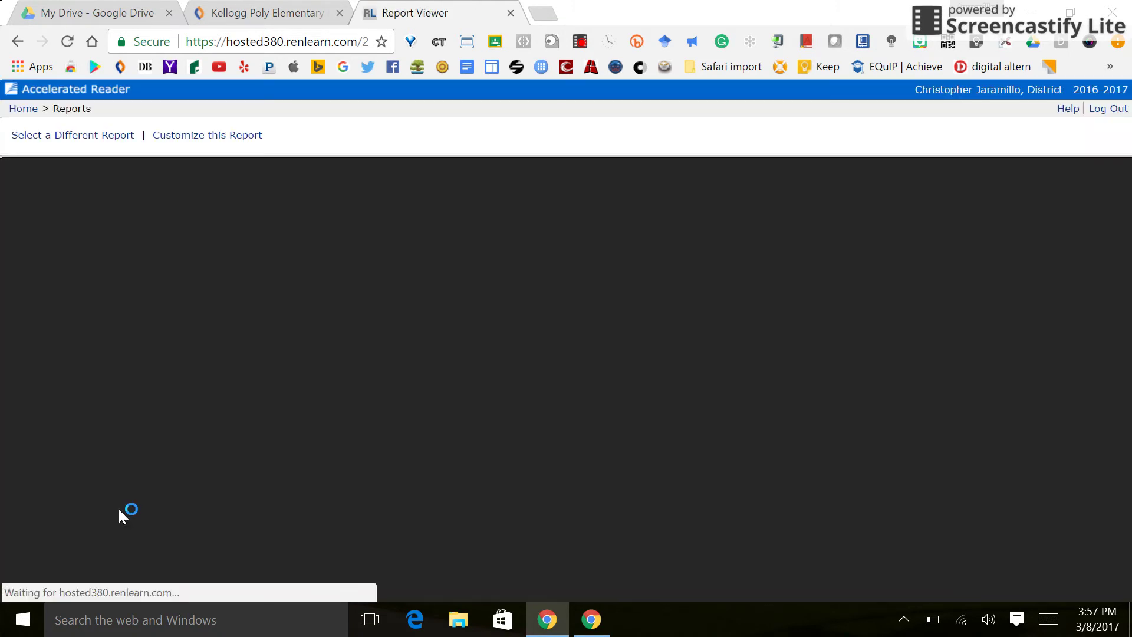
# - Review both report pages: 27 students, 189 of 221 quizzes passed, 81,260 words; then return Home
pyautogui.scroll(-2, 118, 509)
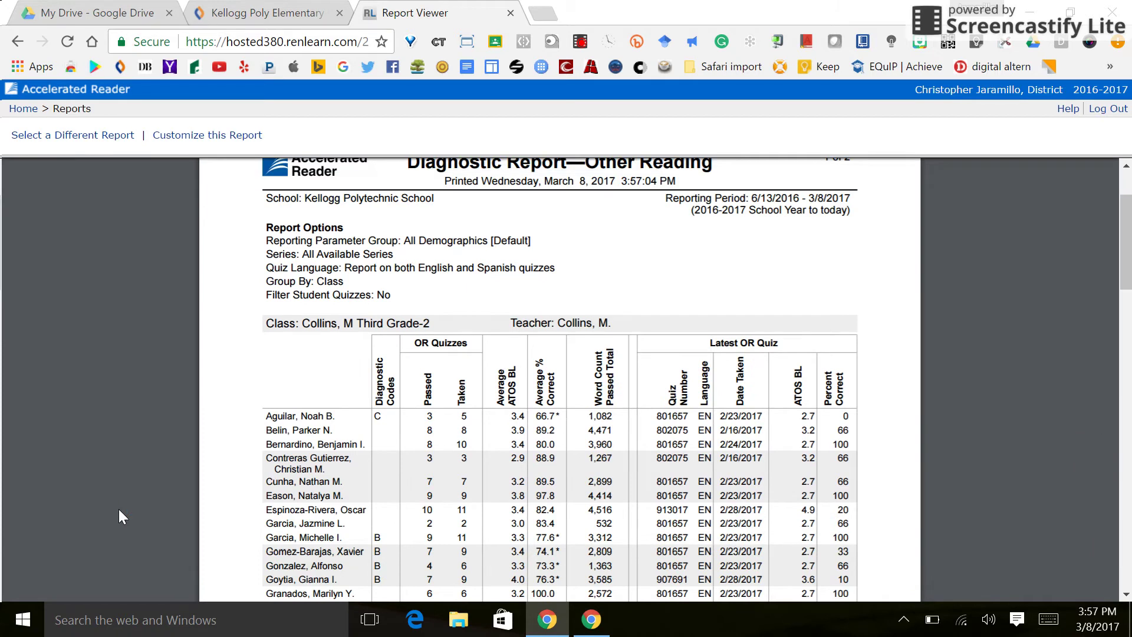
pyautogui.scroll(-2, 119, 508)
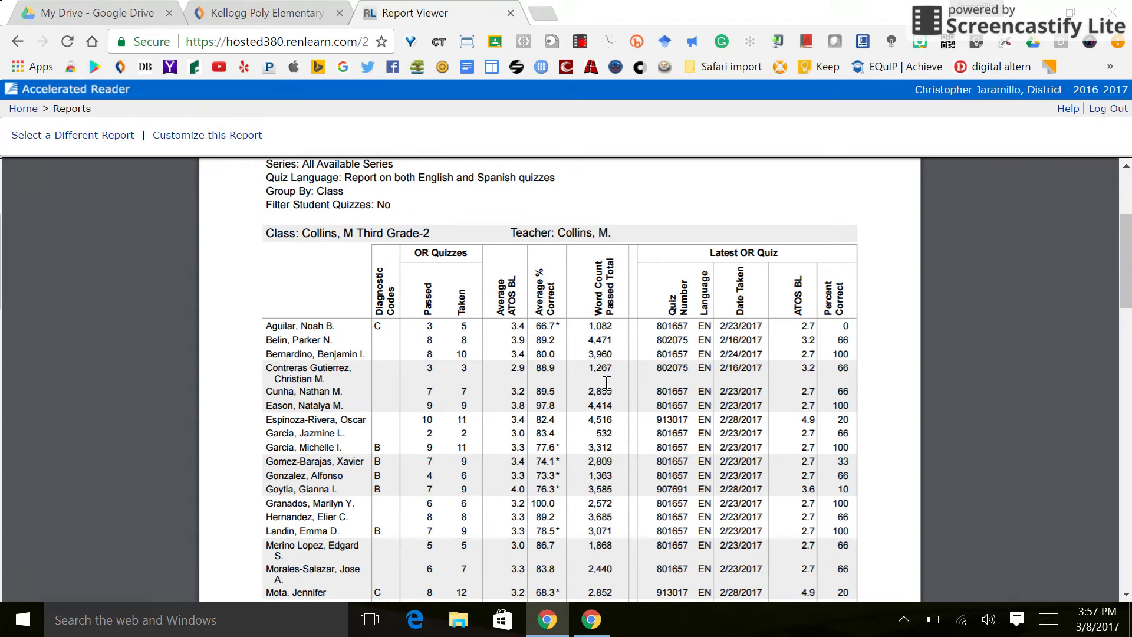
pyautogui.scroll(-2, 606, 383)
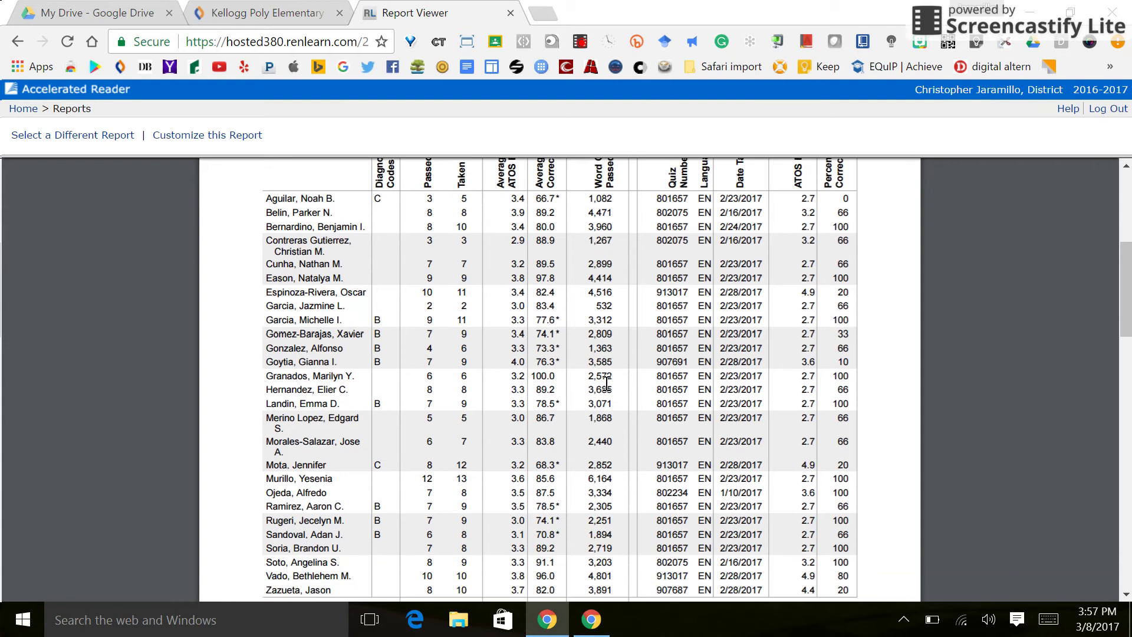
pyautogui.scroll(-7, 606, 383)
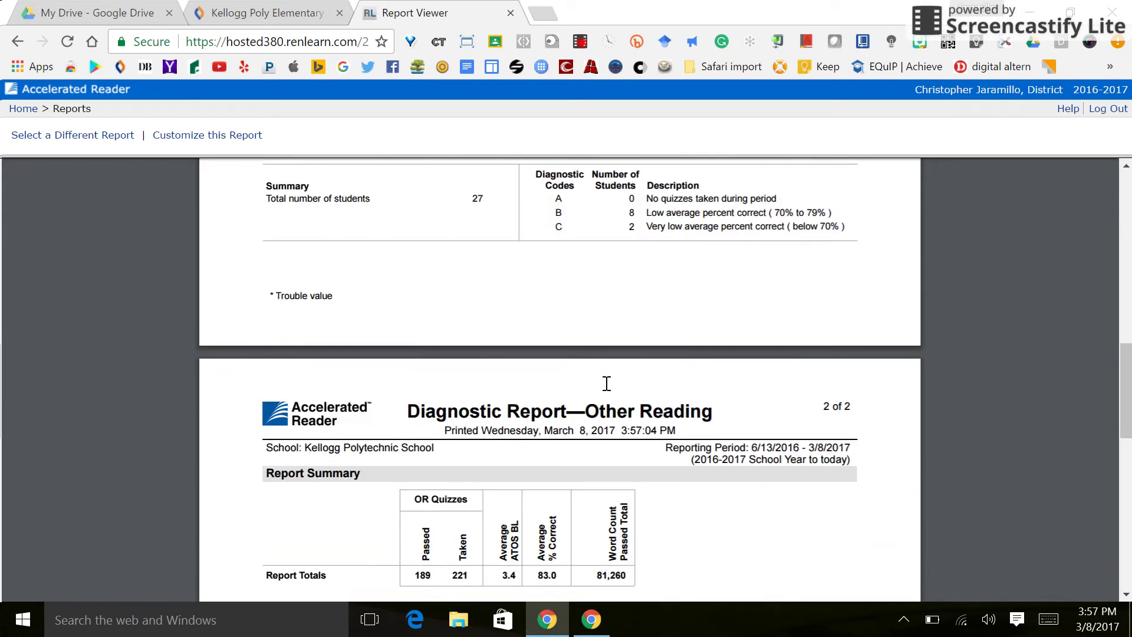
pyautogui.moveTo(480, 227)
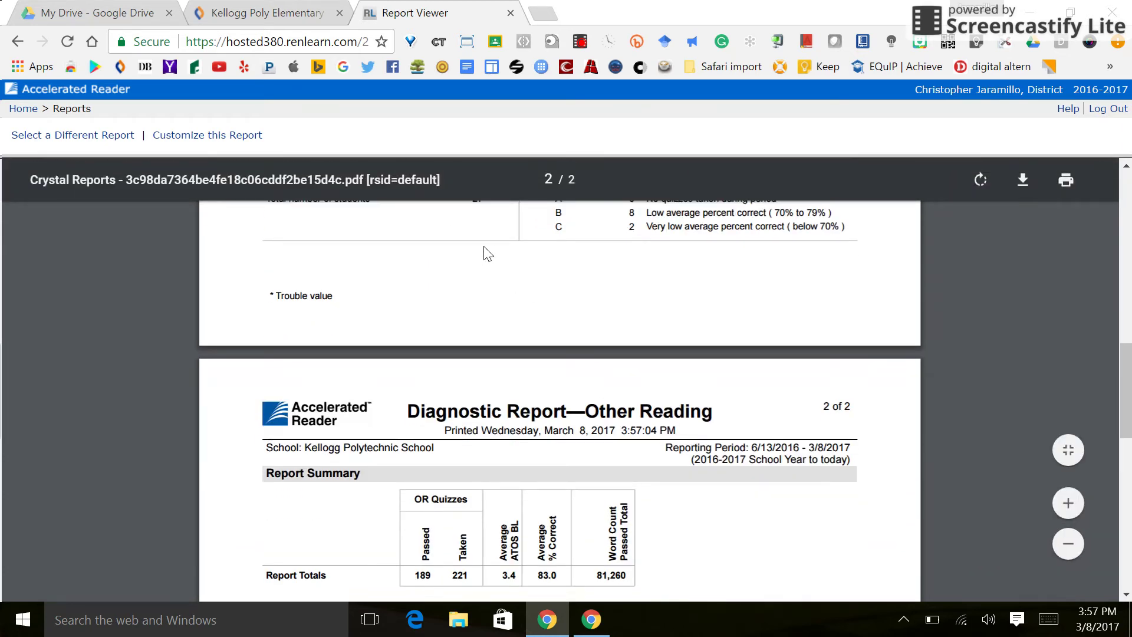
pyautogui.scroll(-4, 485, 252)
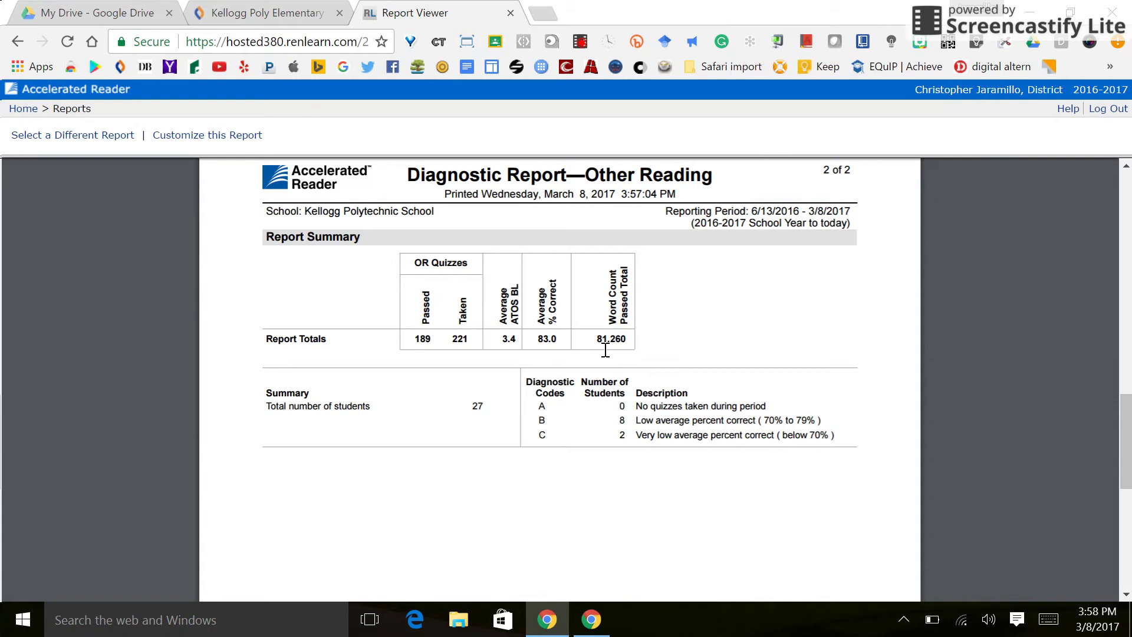
pyautogui.scroll(-2, 605, 349)
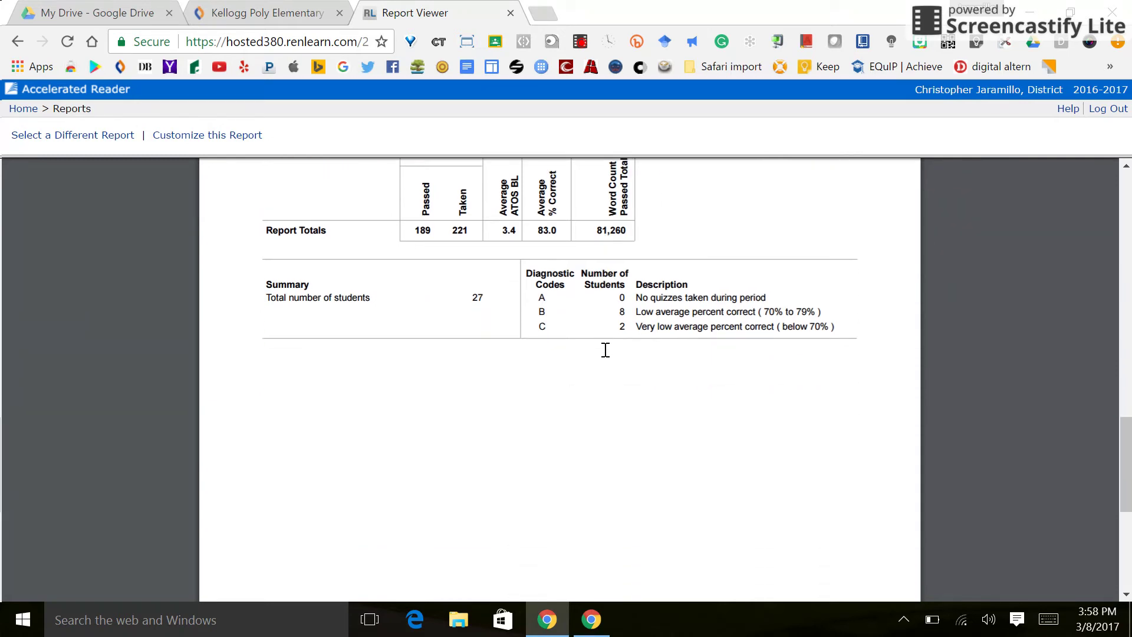
pyautogui.scroll(12, 605, 350)
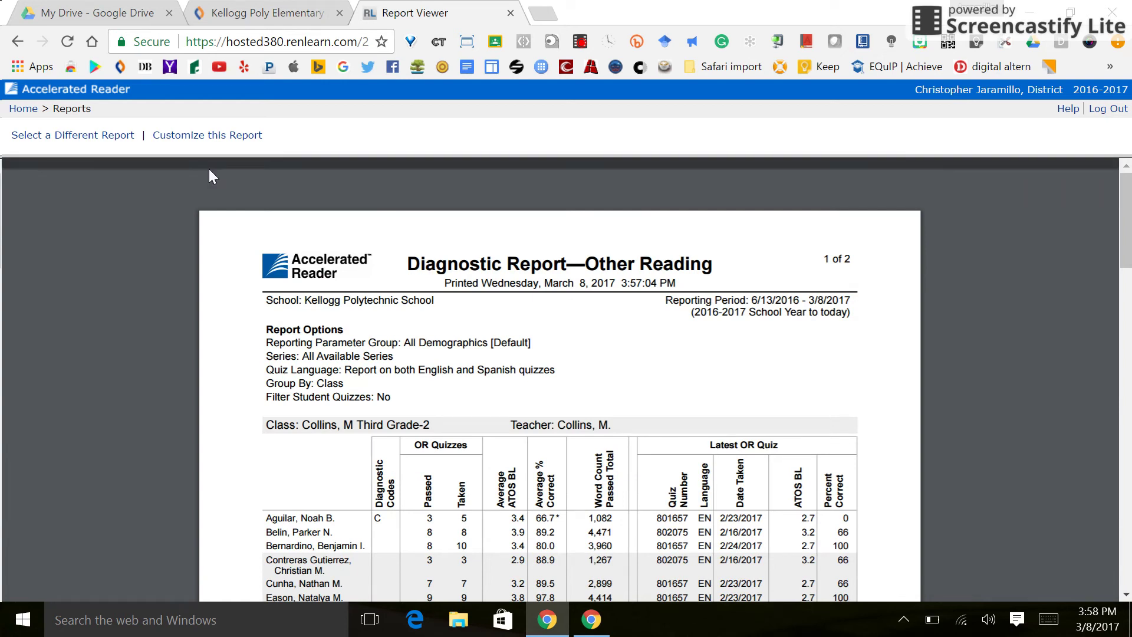
pyautogui.click(23, 110)
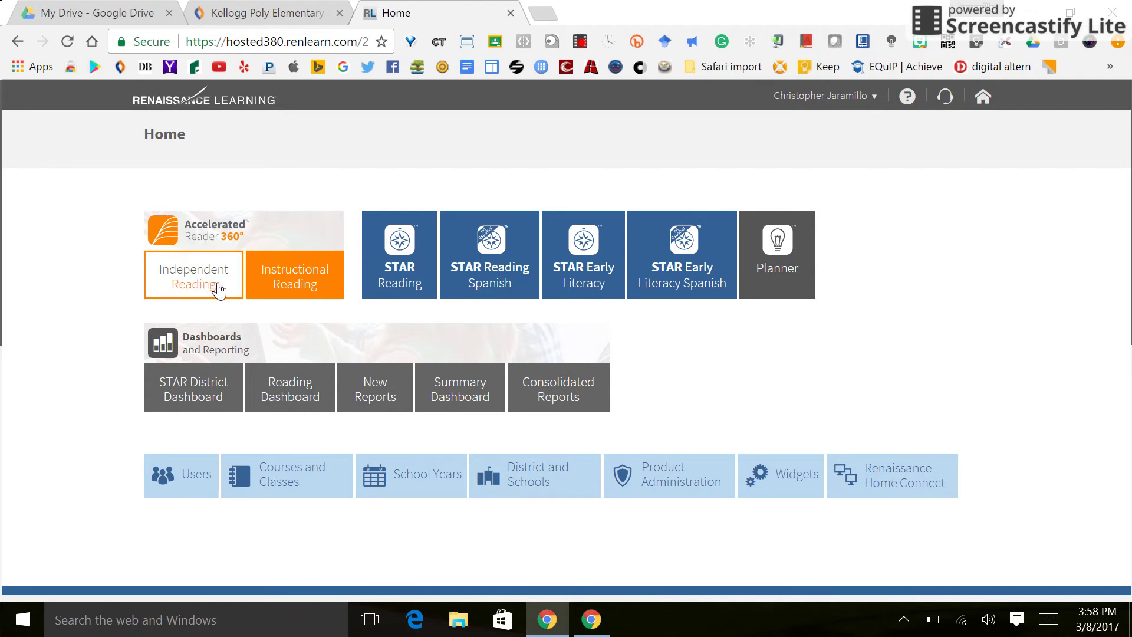
# - Open Accelerated Reader 360 Instructional Reading and go to the Track Student Work page
pyautogui.click(291, 289)
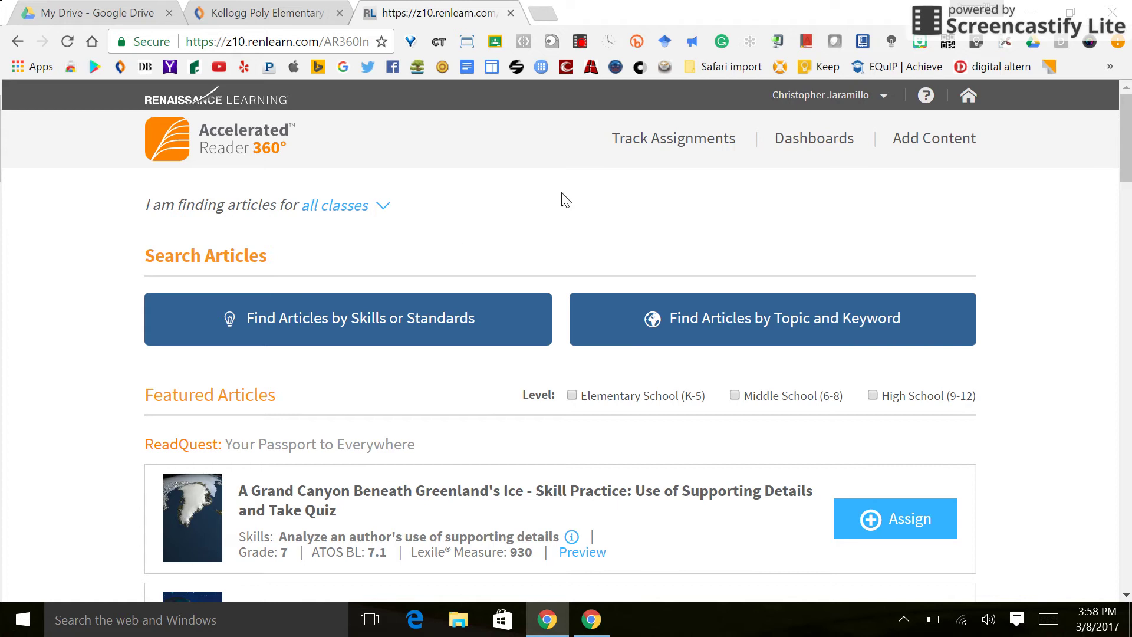
pyautogui.click(673, 147)
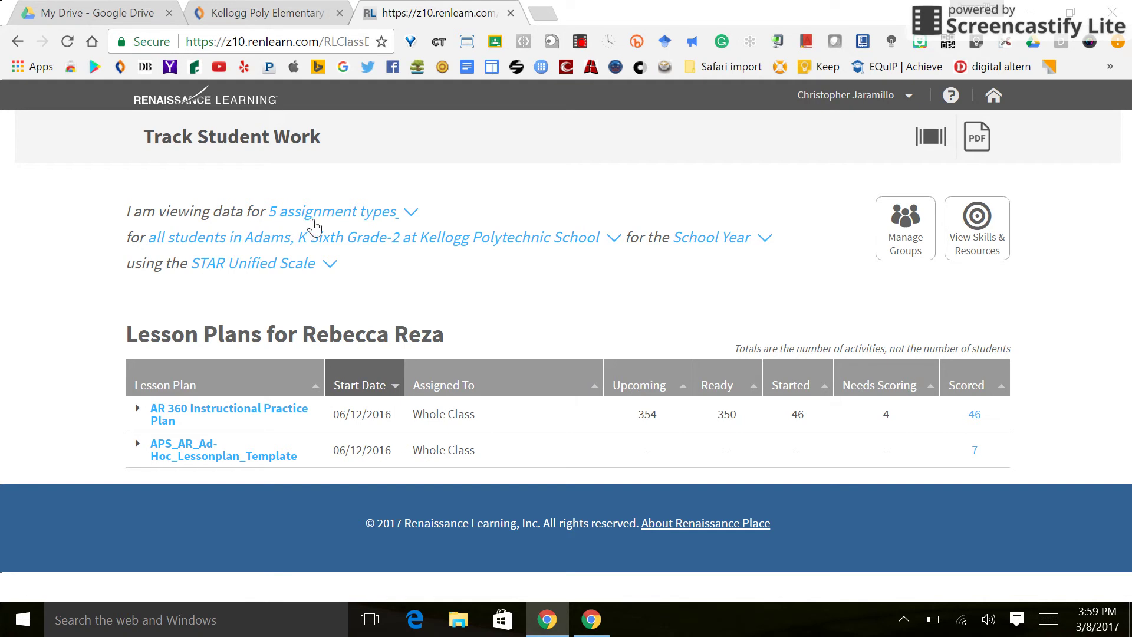
# - Show the five tracked assignment types, from Article Quiz to Other Reading Quiz
pyautogui.click(413, 213)
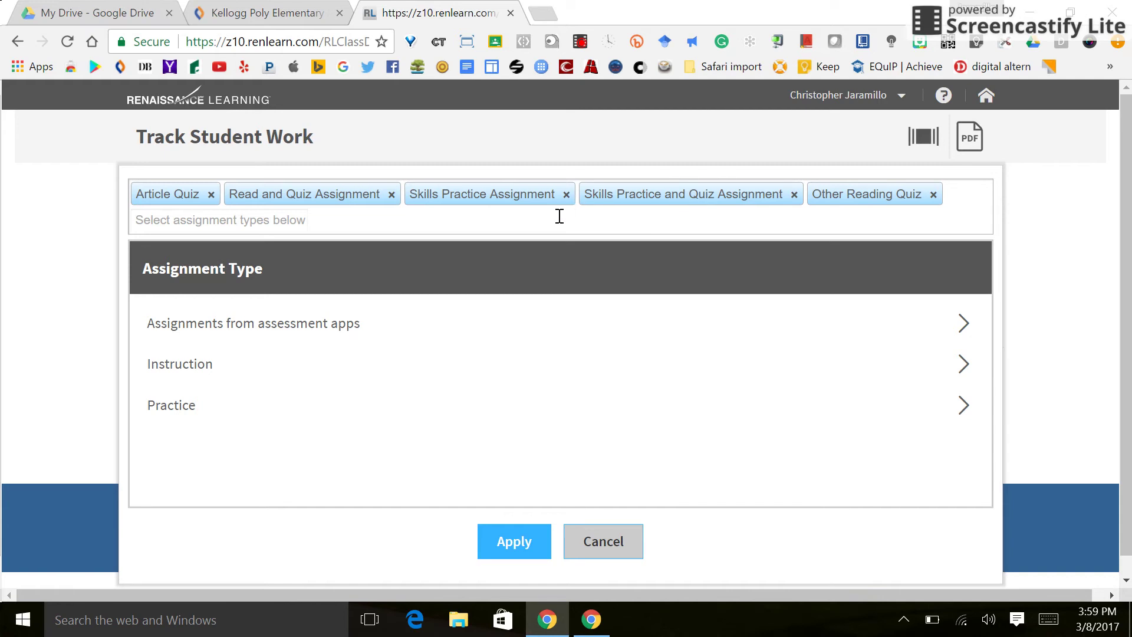
# - Keep all five assignment types and filter to all students in one Kellogg Polytechnic sixth-grade class
pyautogui.click(511, 545)
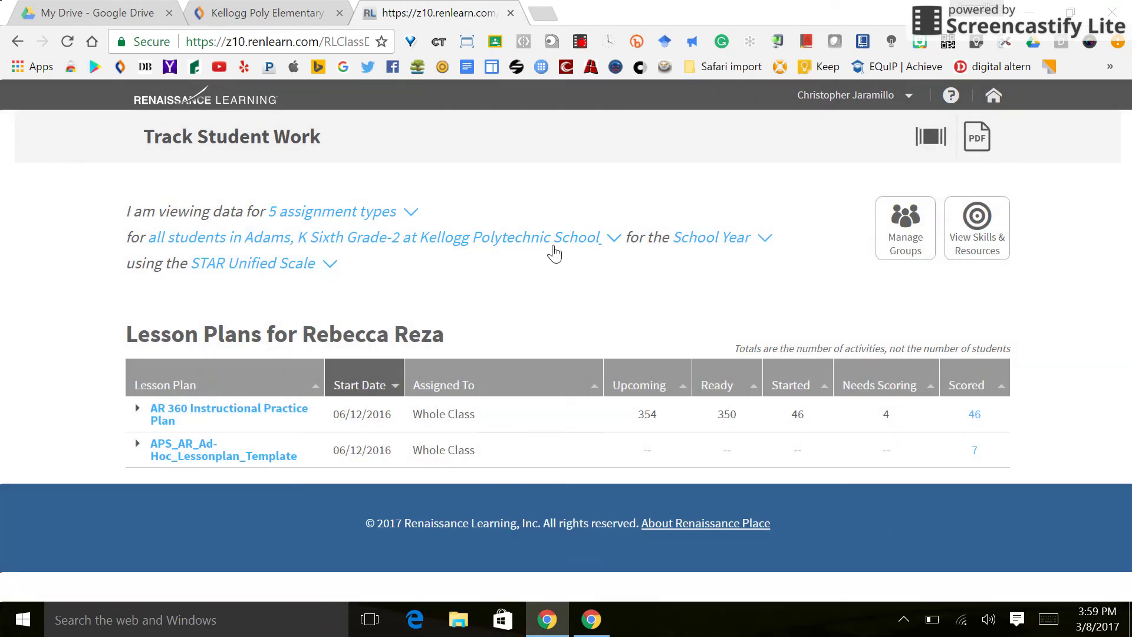
pyautogui.click(611, 250)
pyautogui.scroll(-15, 213, 466)
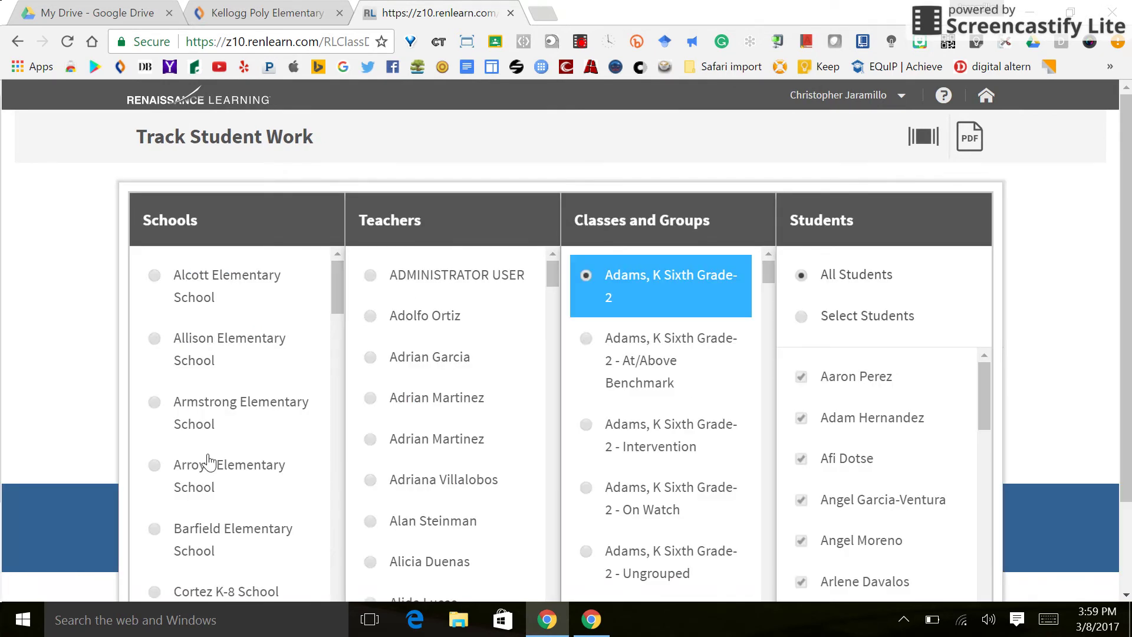
pyautogui.scroll(2, 210, 462)
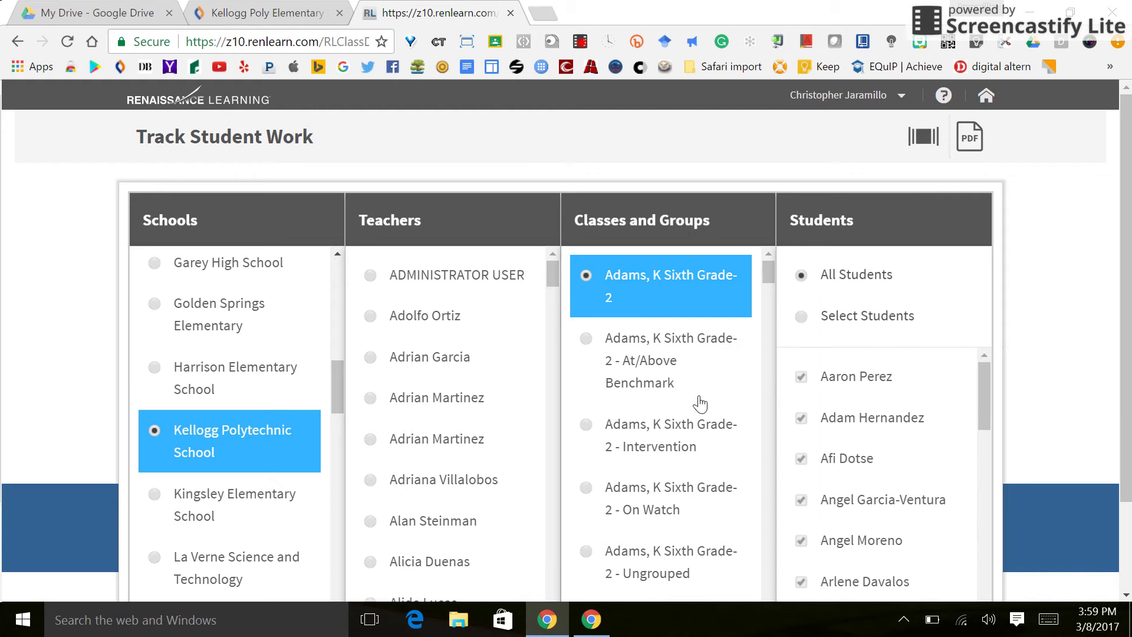
pyautogui.scroll(-8, 701, 401)
pyautogui.scroll(-8, 873, 383)
pyautogui.scroll(-3, 873, 377)
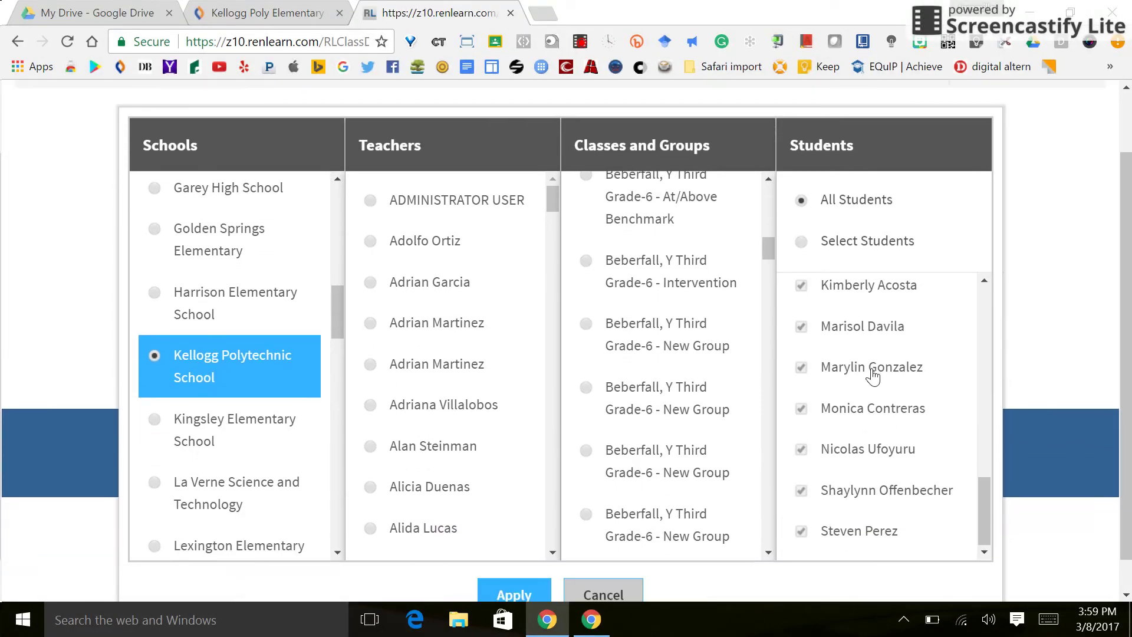
pyautogui.click(514, 560)
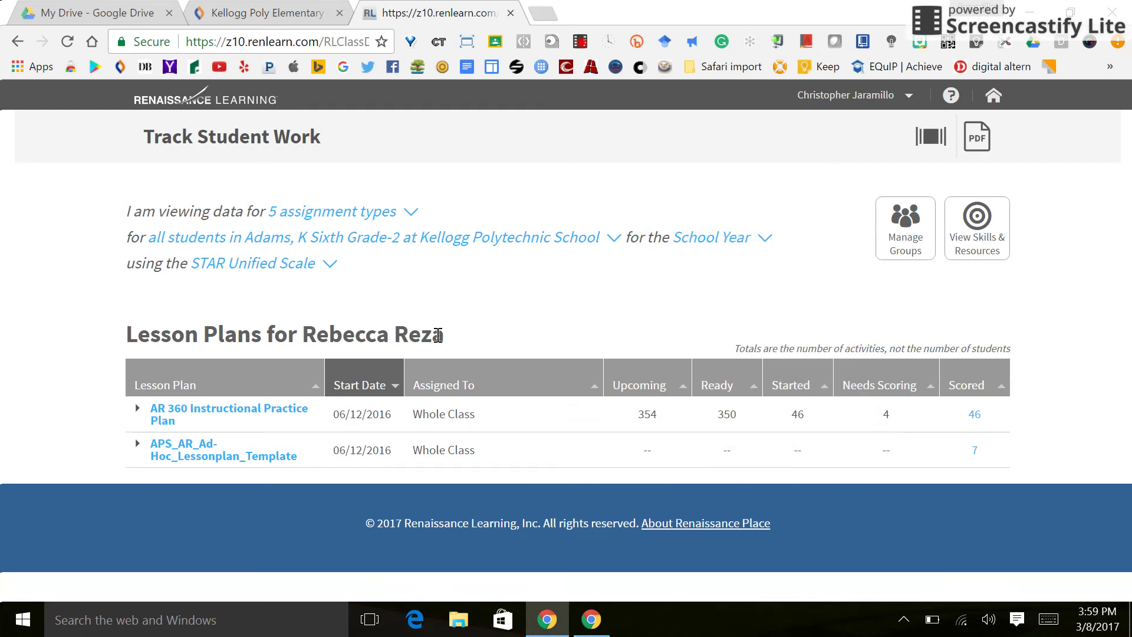
# - Expand the AR 360 Instructional Practice Plan and view the first student's assignments, including a 33% article quiz
pyautogui.moveTo(259, 266)
pyautogui.moveTo(319, 267)
pyautogui.click(136, 413)
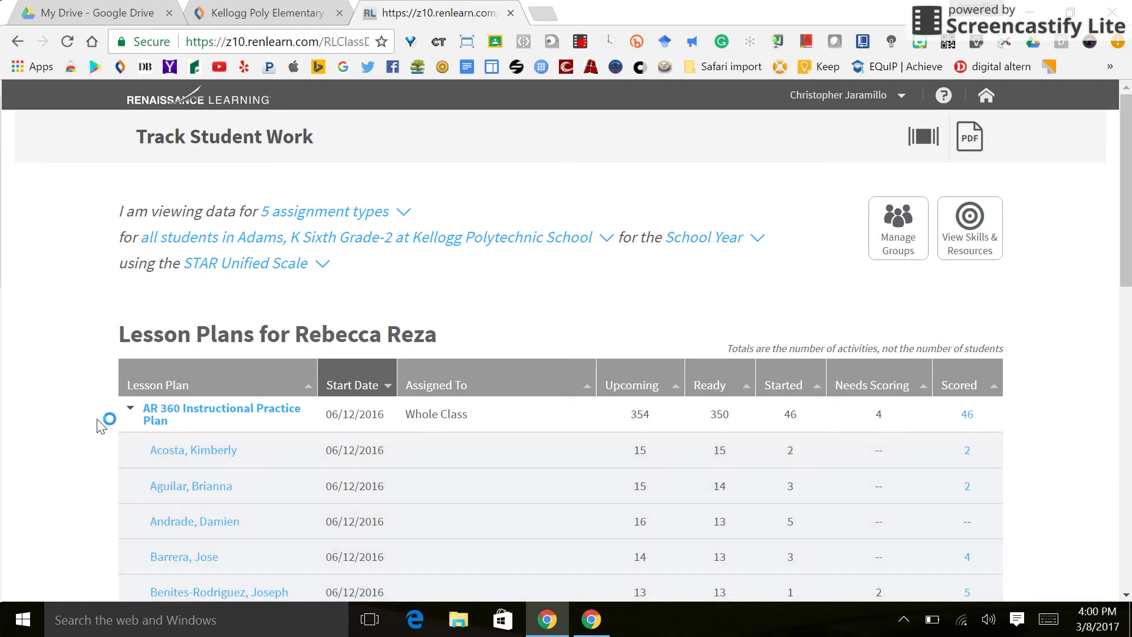
pyautogui.scroll(-5, 100, 424)
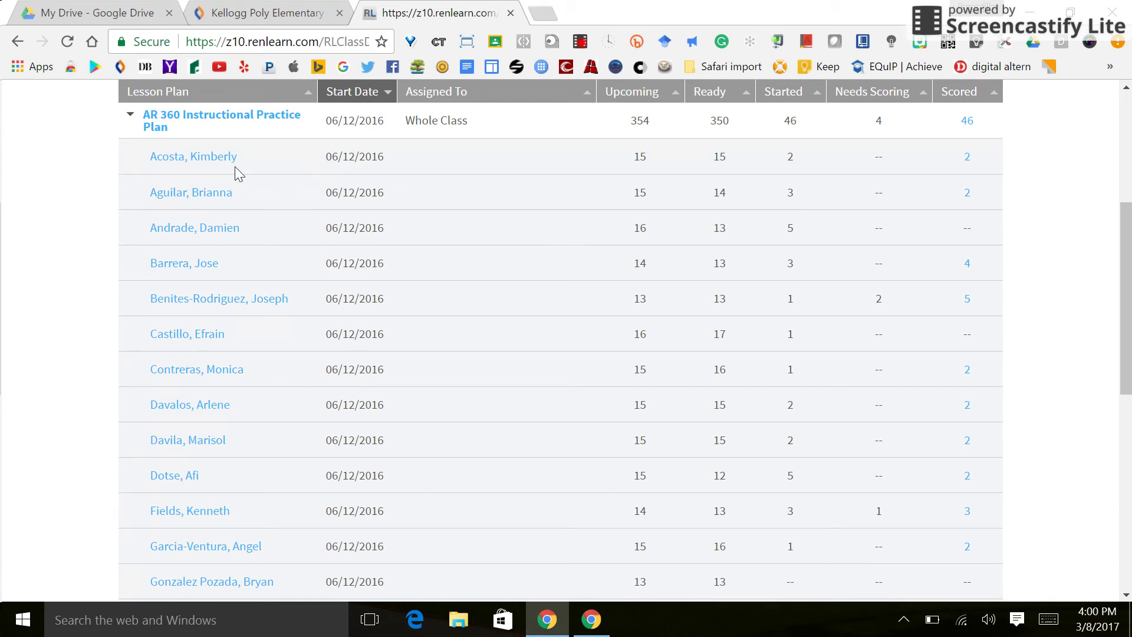
pyautogui.click(218, 158)
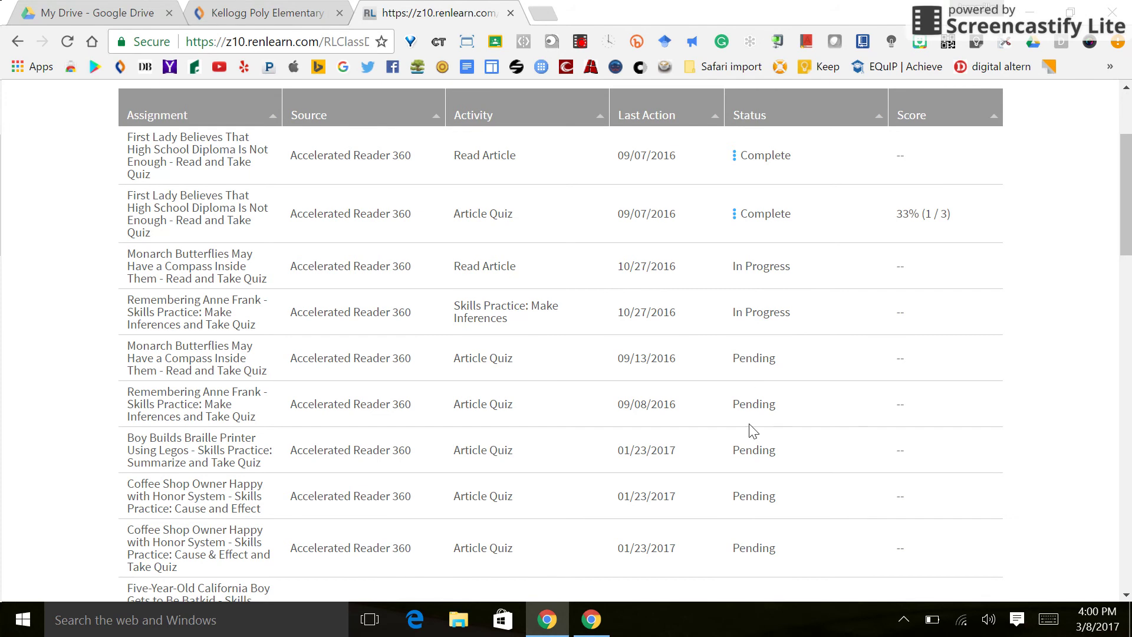
pyautogui.scroll(-9, 290, 387)
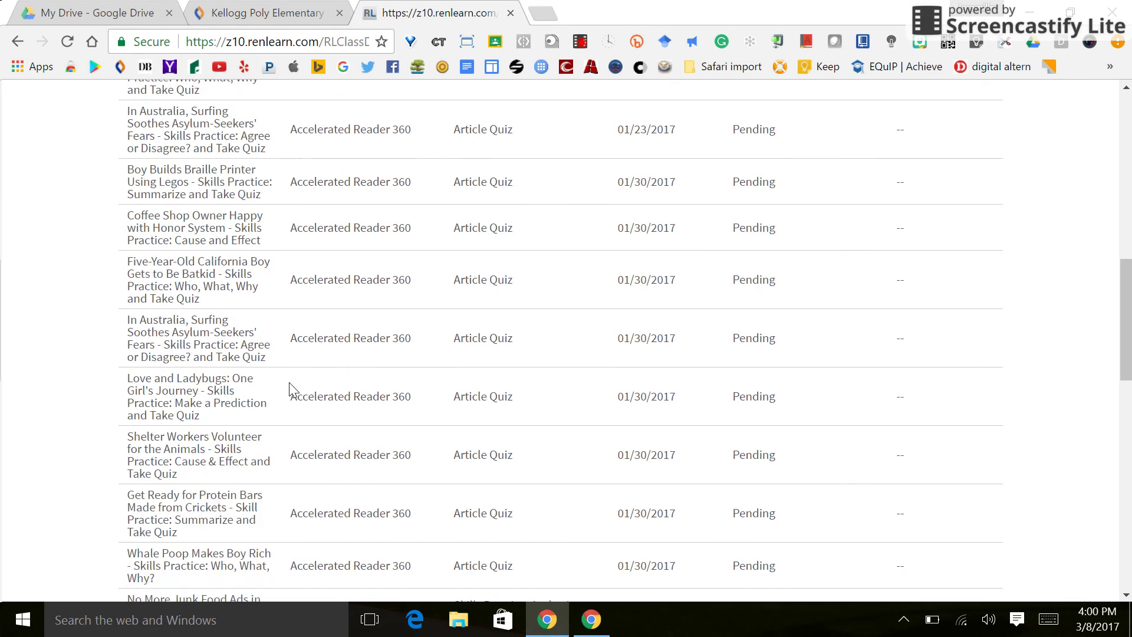
pyautogui.scroll(-15, 289, 387)
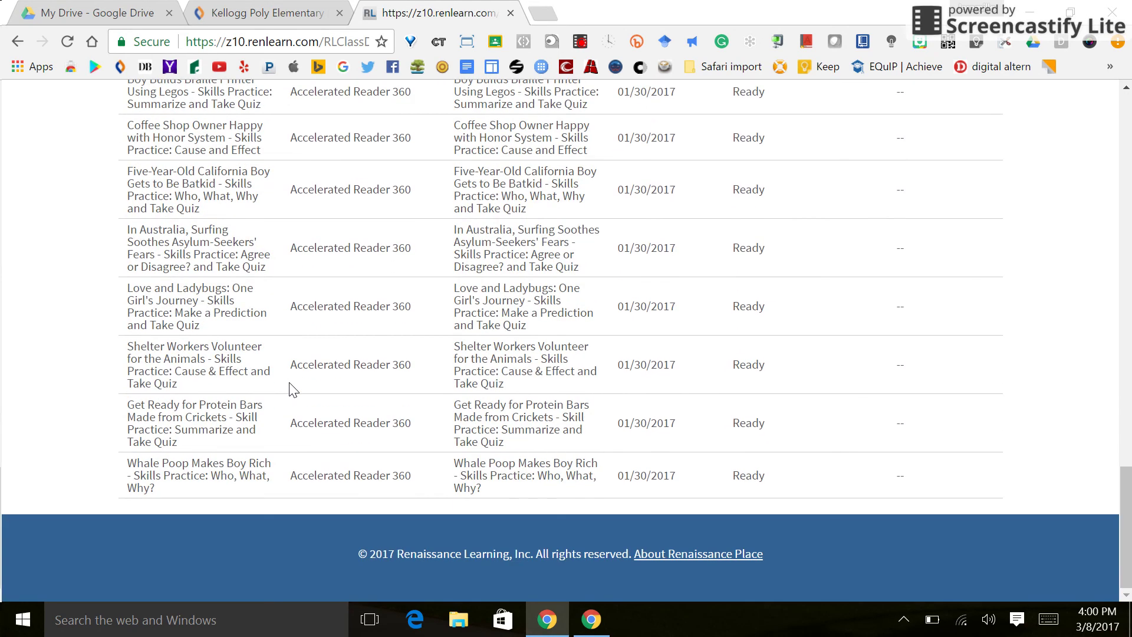
pyautogui.scroll(20, 290, 388)
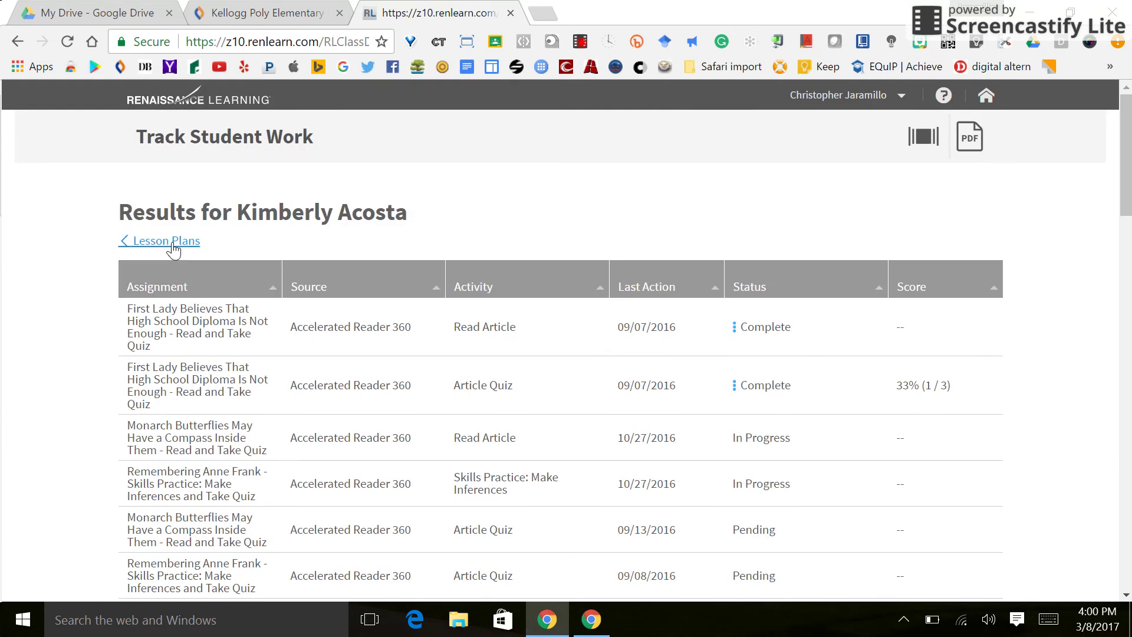
# - Go back to Lesson Plans, re-expand the AR 360 plan, and open the first student's Scored assignments
pyautogui.click(166, 241)
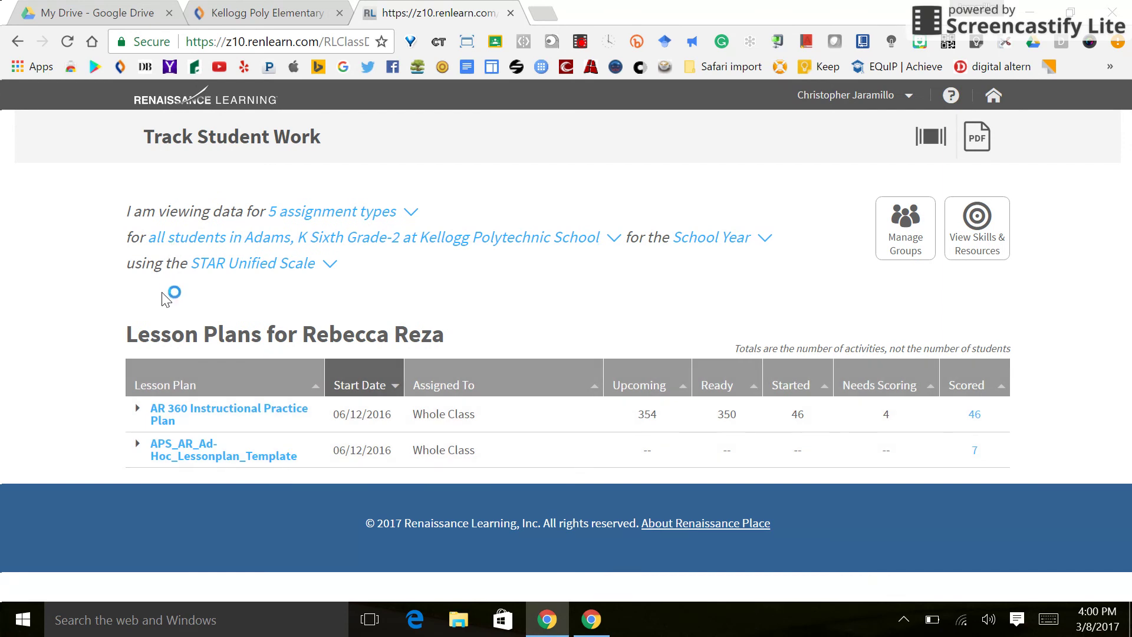
pyautogui.click(138, 413)
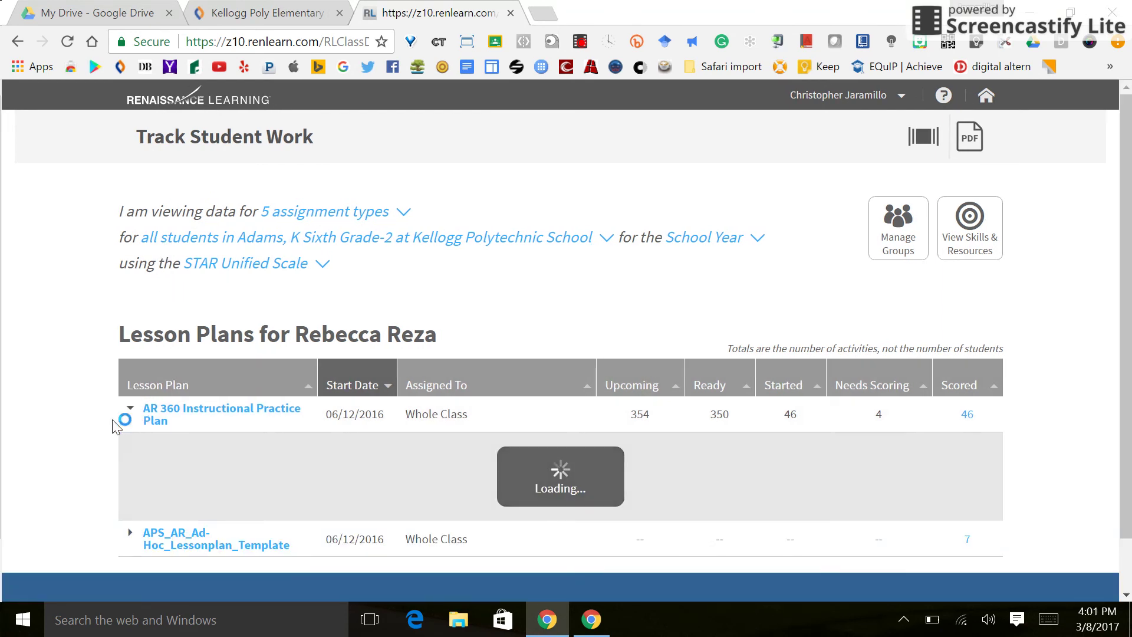
pyautogui.scroll(-5, 91, 439)
pyautogui.scroll(4, 91, 442)
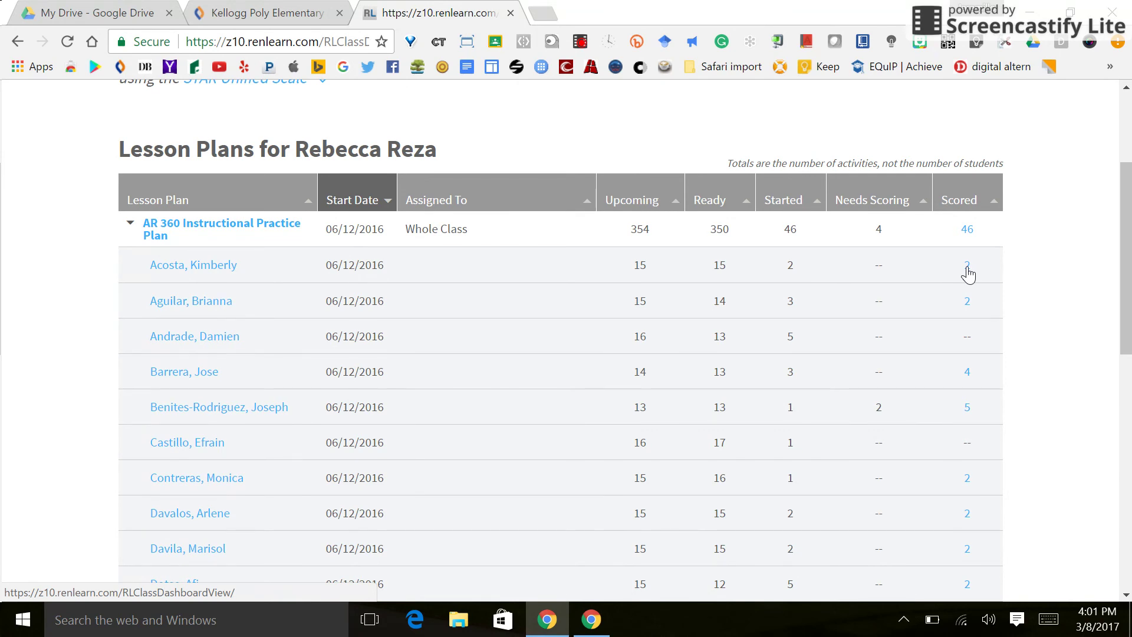
pyautogui.click(967, 268)
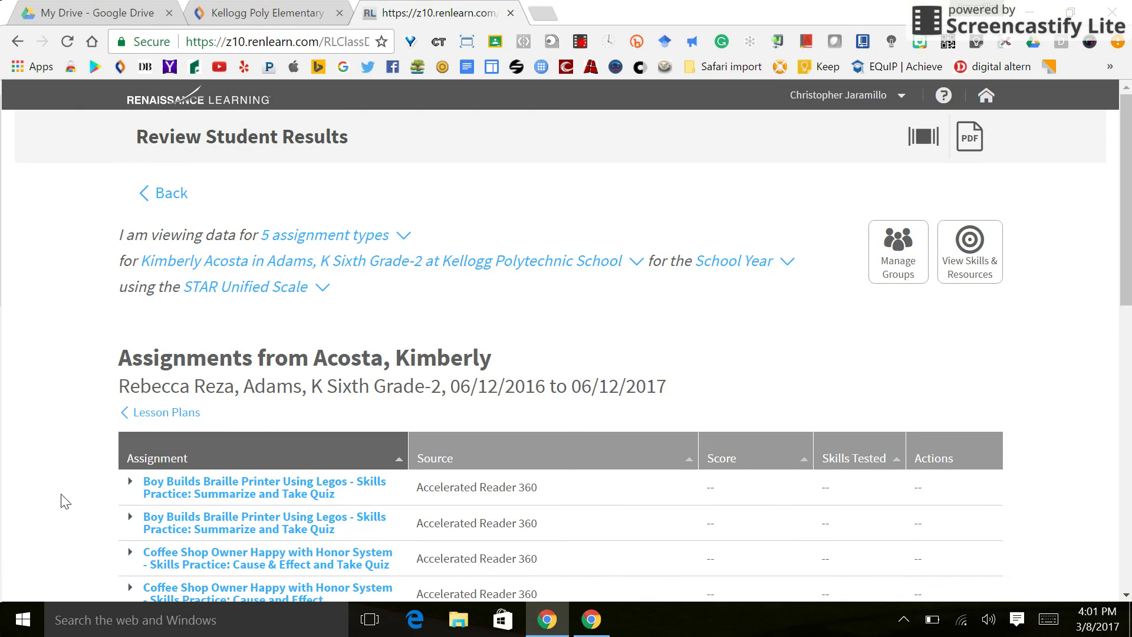
pyautogui.scroll(-3, 65, 501)
pyautogui.scroll(-2, 64, 501)
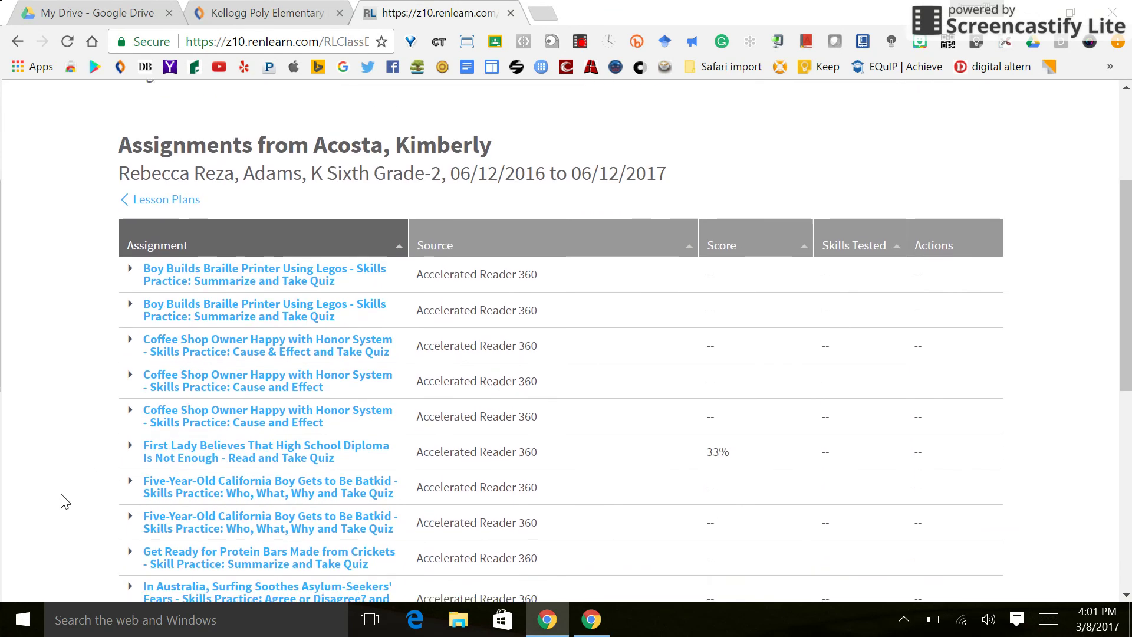
pyautogui.scroll(-1, 64, 501)
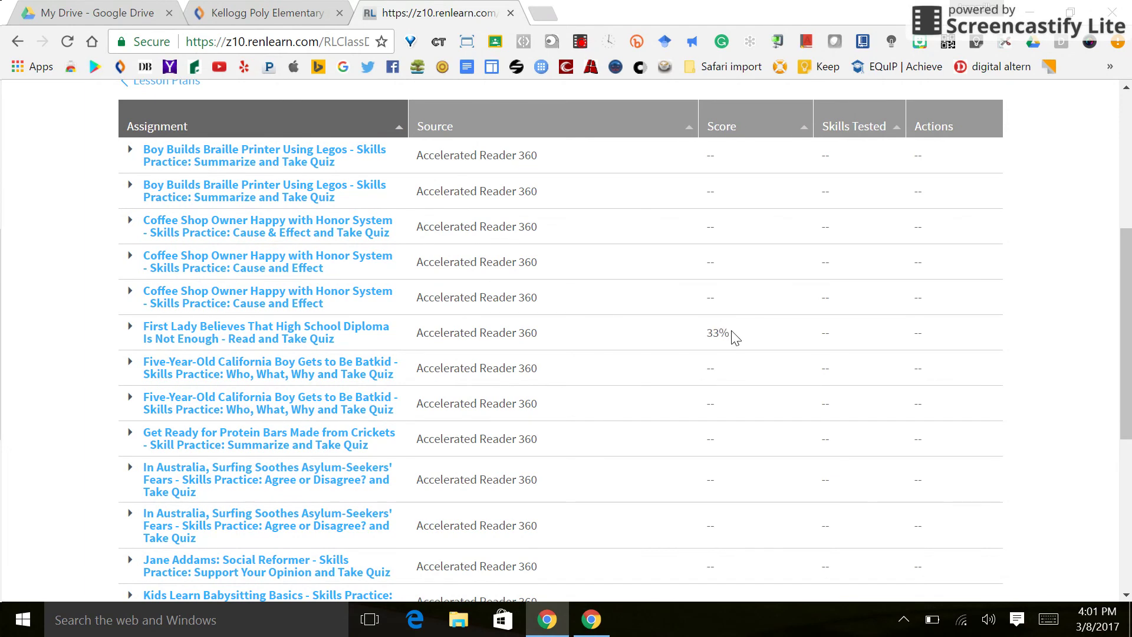
pyautogui.scroll(-6, 730, 346)
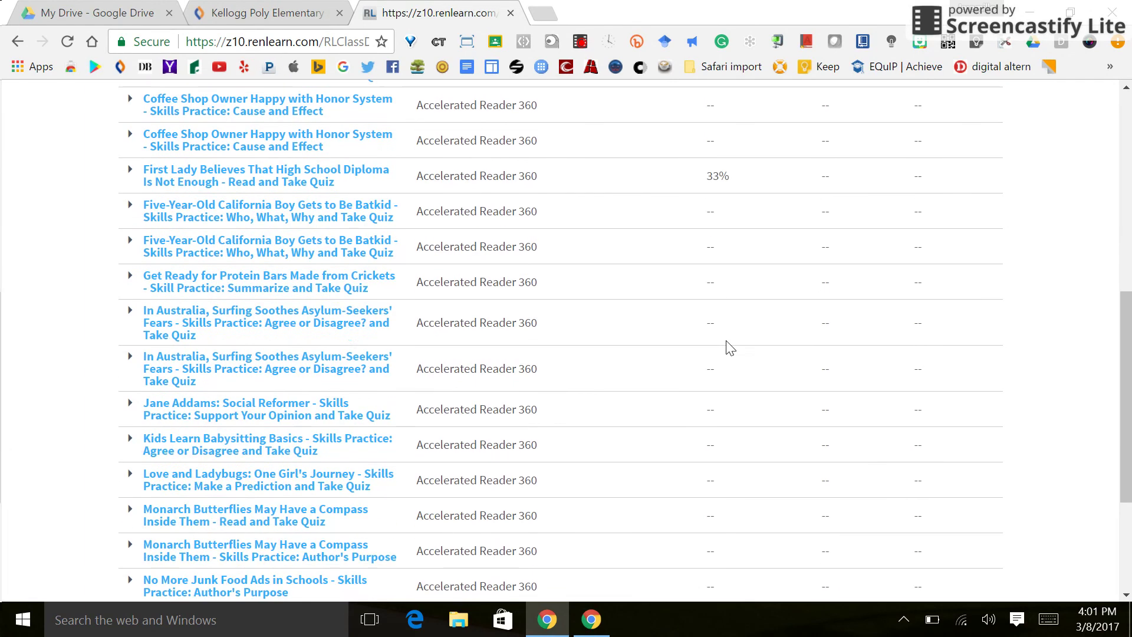
pyautogui.scroll(12, 730, 347)
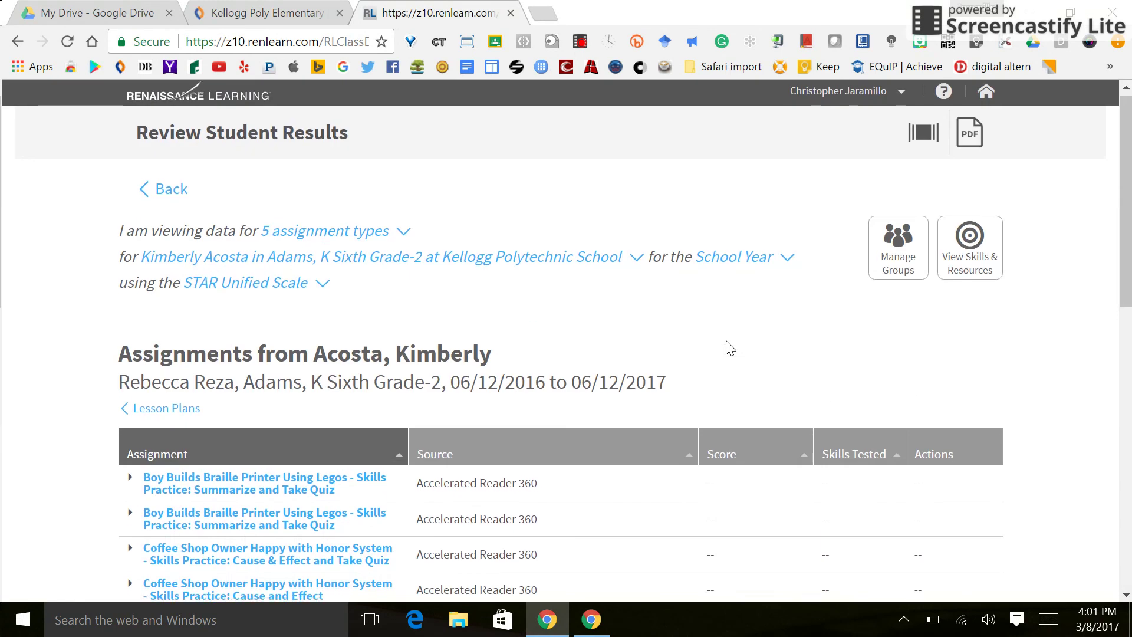
pyautogui.scroll(-4, 730, 347)
pyautogui.scroll(-1, 729, 347)
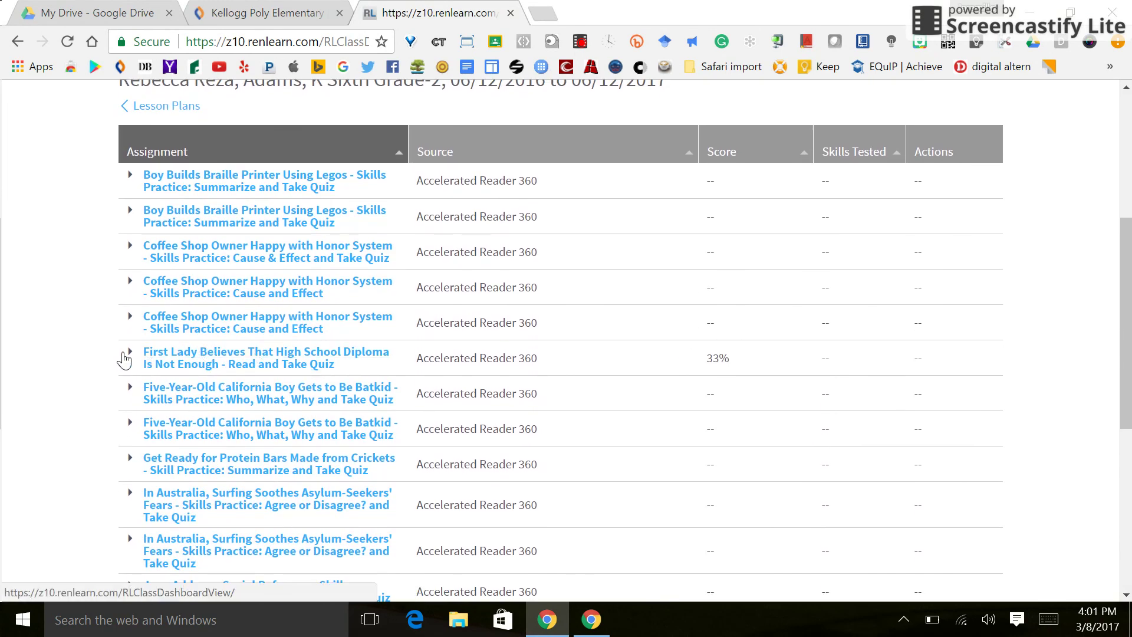
pyautogui.click(129, 354)
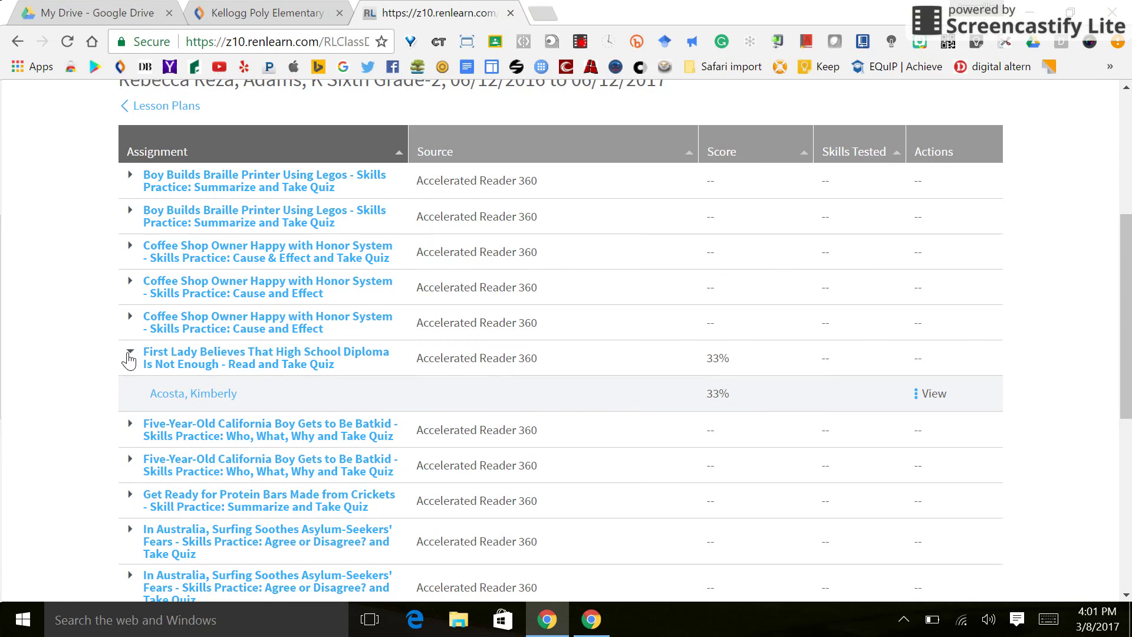
pyautogui.click(129, 357)
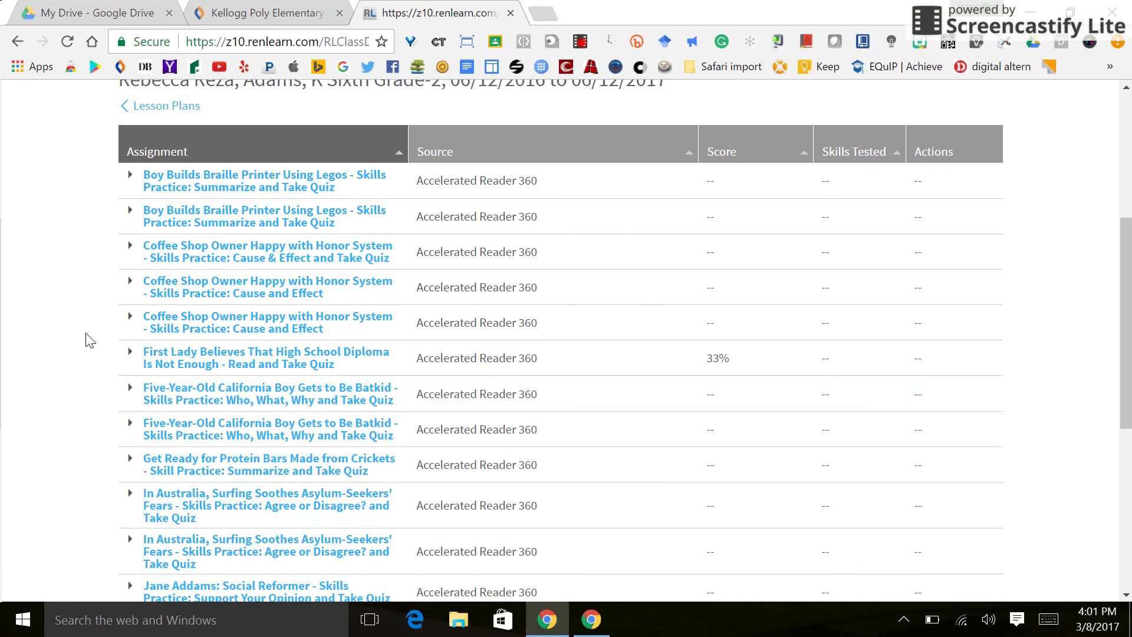
pyautogui.scroll(5, 87, 339)
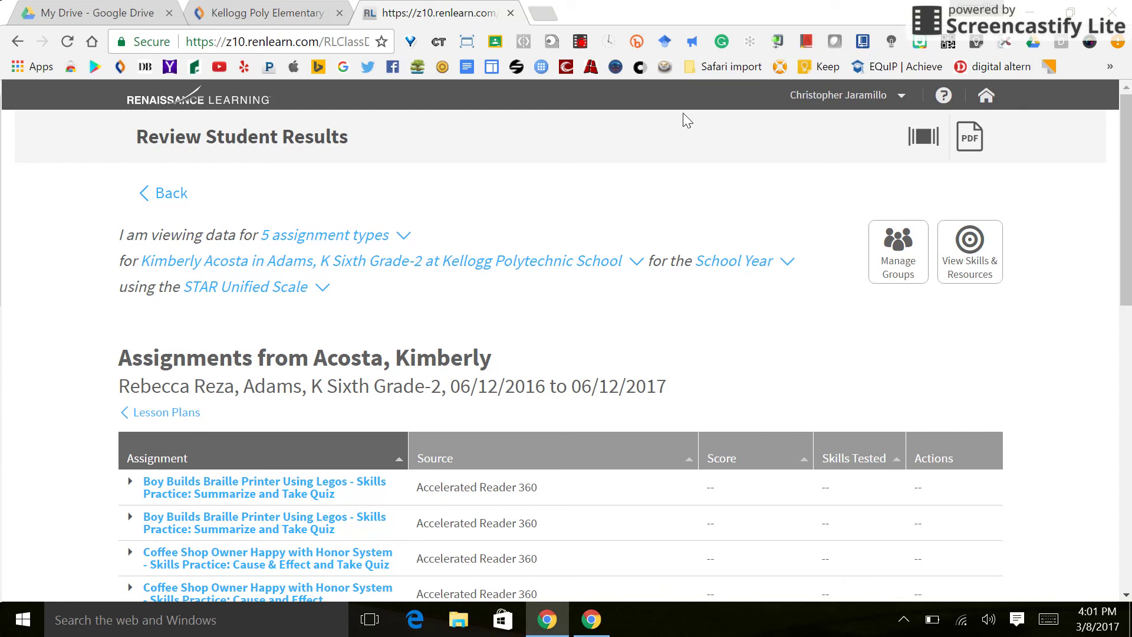
pyautogui.click(438, 41)
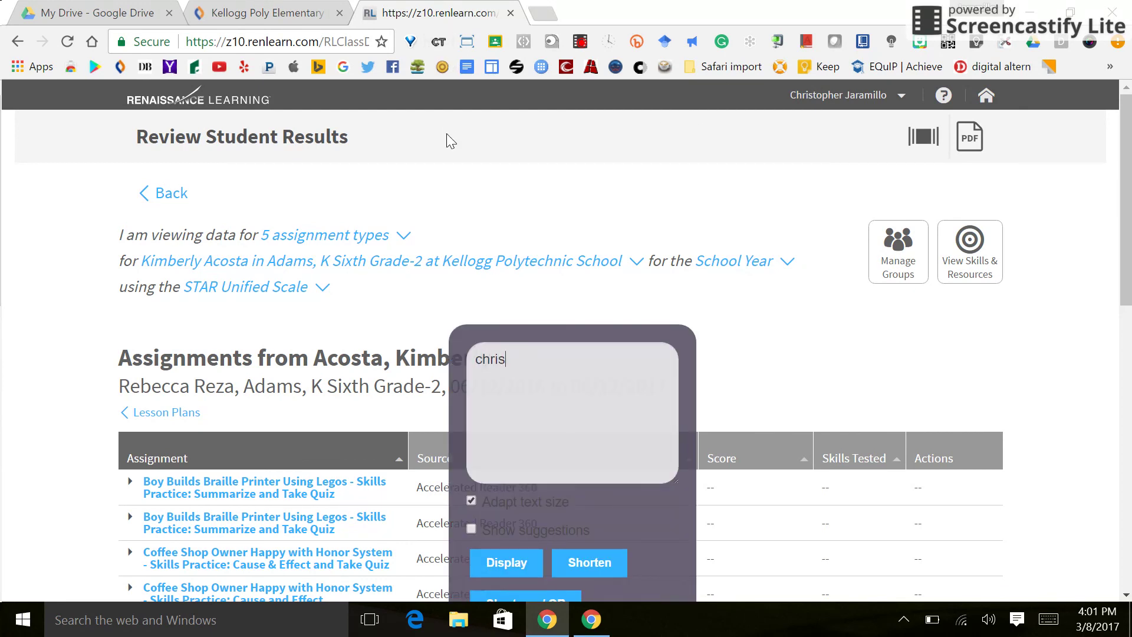
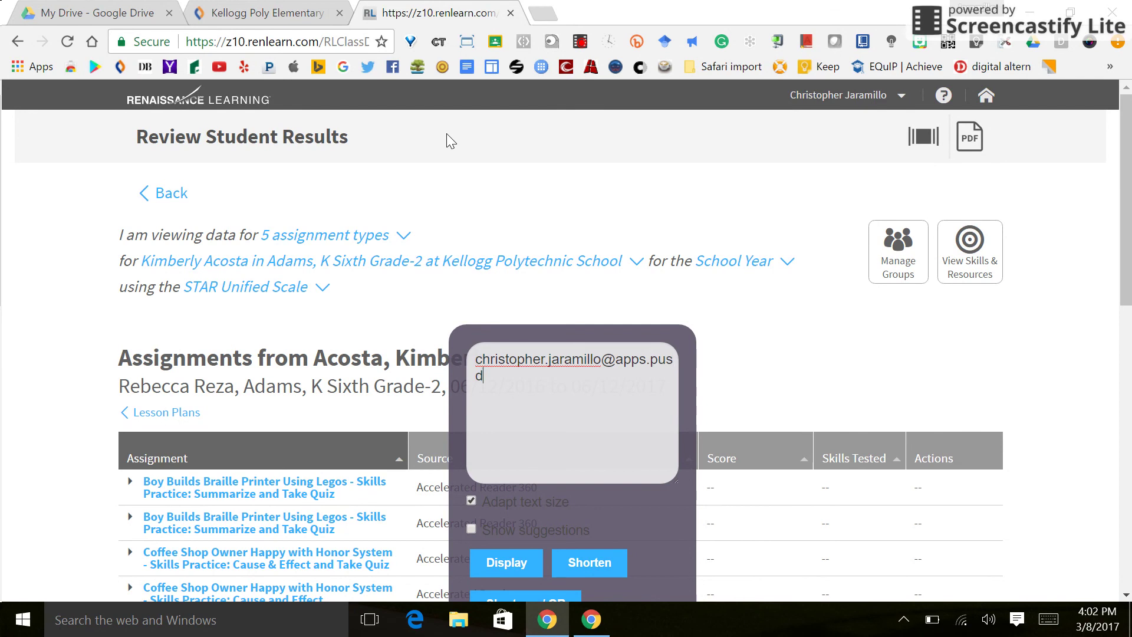
# - Show the teacher's e-mail address, with its domain corrected, in full-screen large text, then stop recording
pyautogui.press('Return')
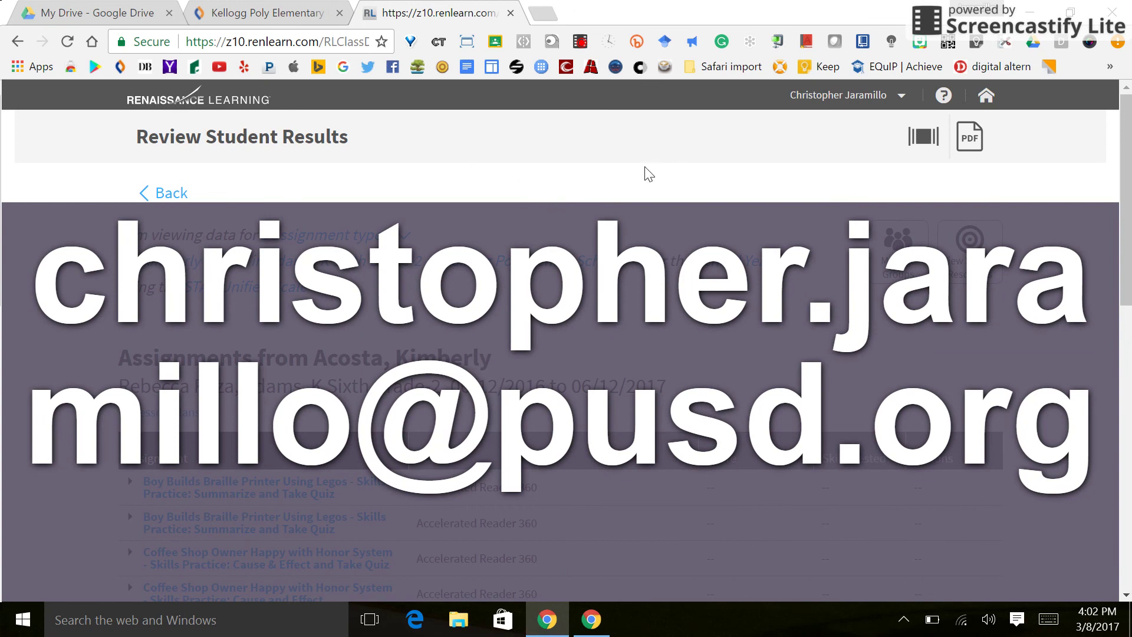
pyautogui.click(580, 42)
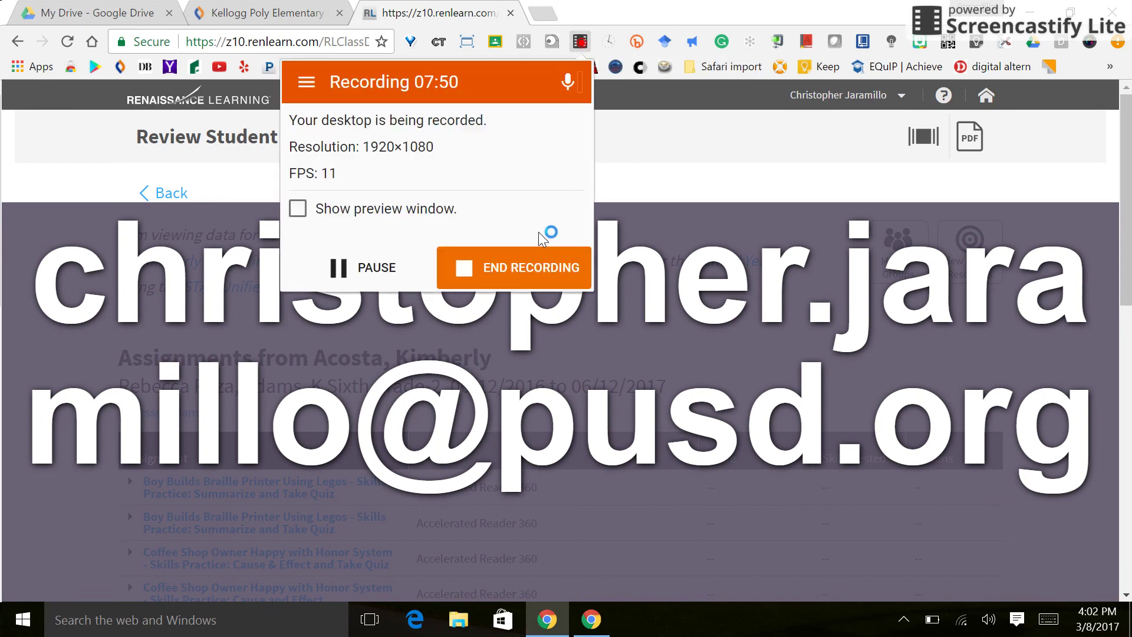